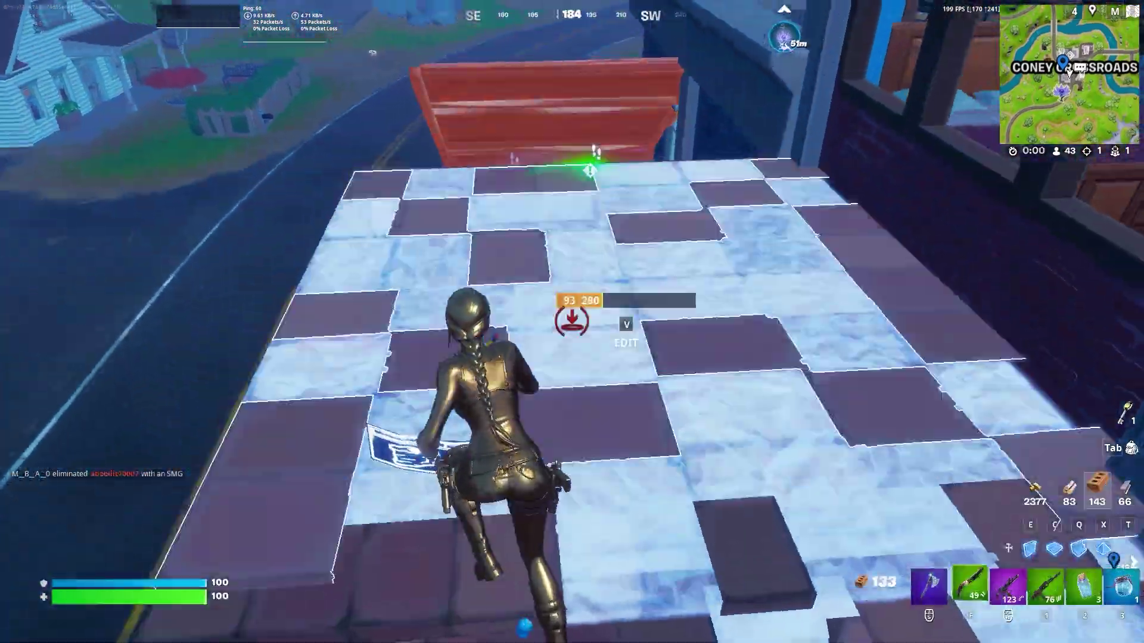
click(572, 322)
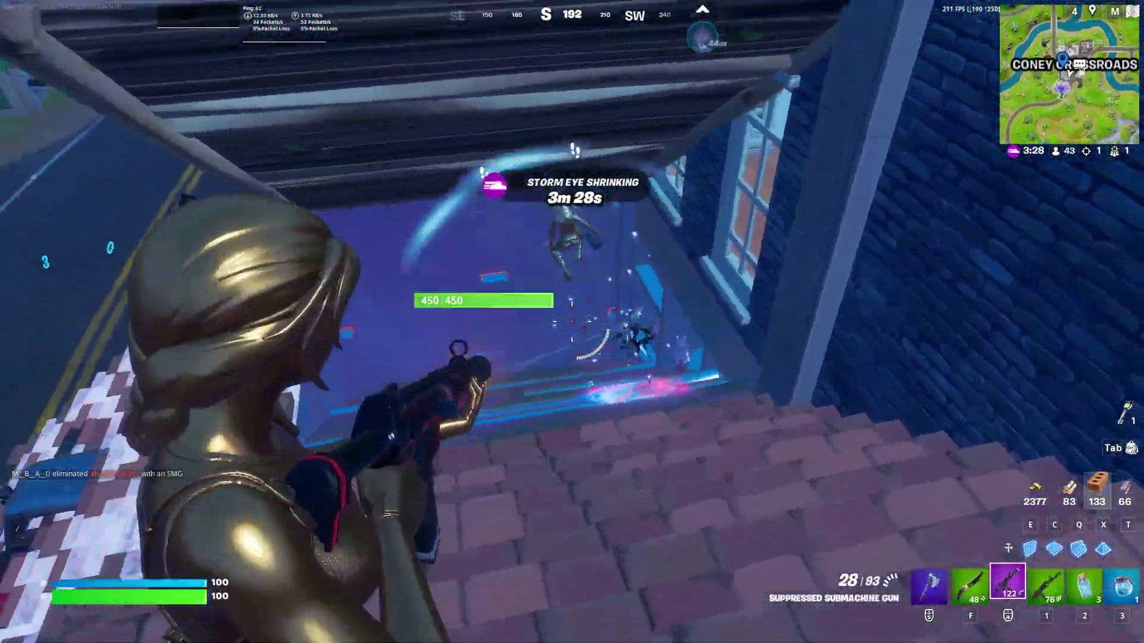
click(572, 321)
key(c)
click(572, 322)
key(f)
click(572, 321)
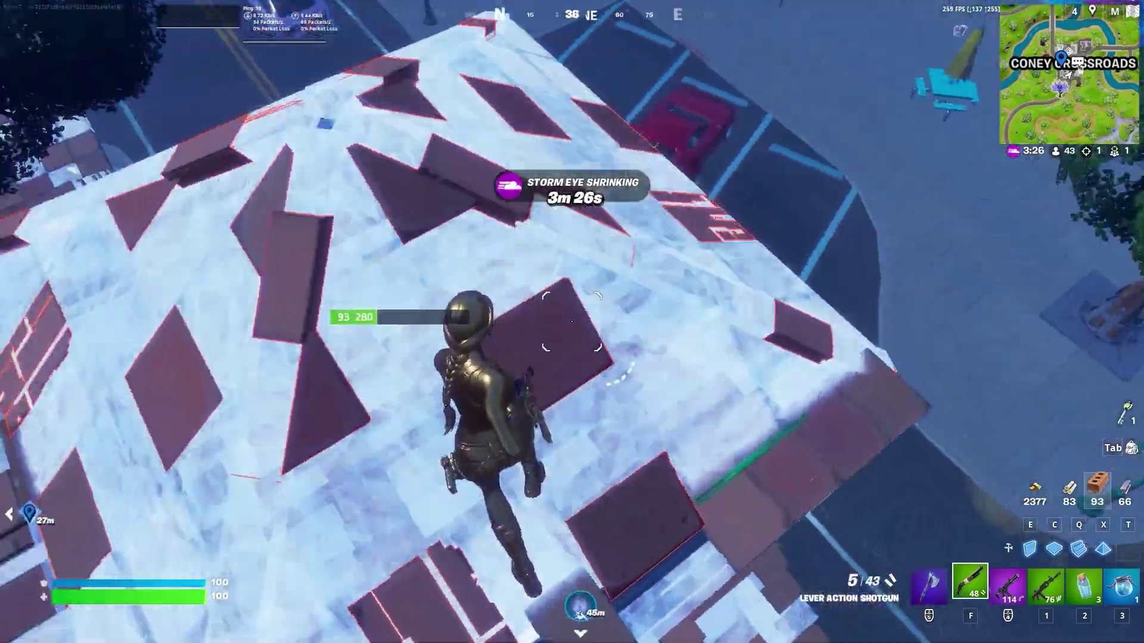
key(e)
click(571, 322)
key(f)
key(q)
click(572, 321)
key(f)
key(r)
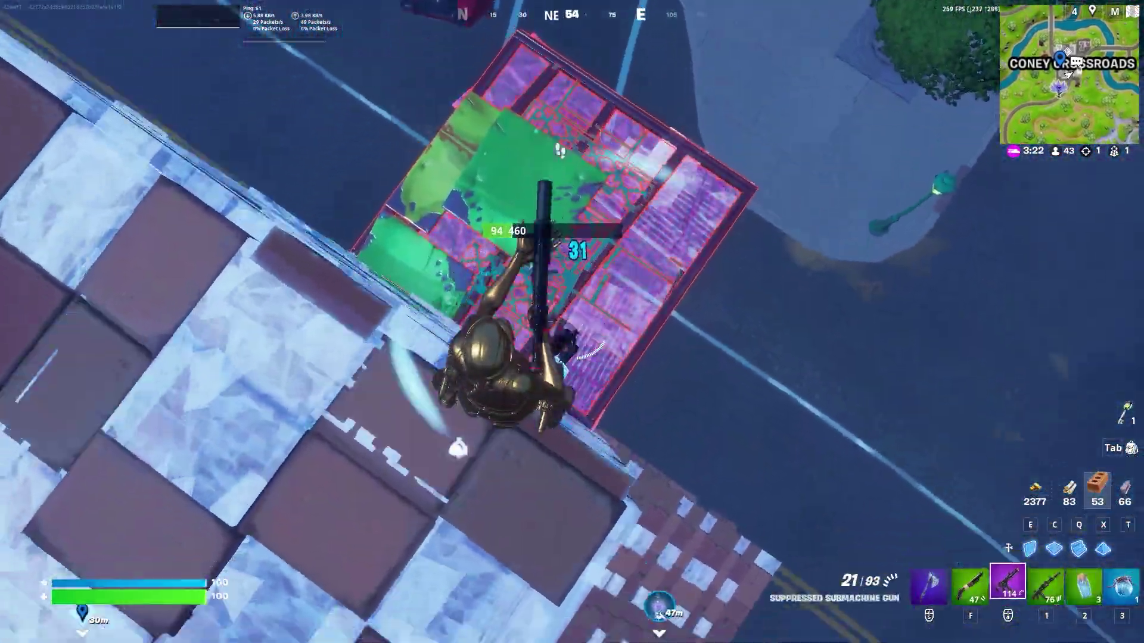
click(572, 321)
key(q)
click(572, 322)
key(f)
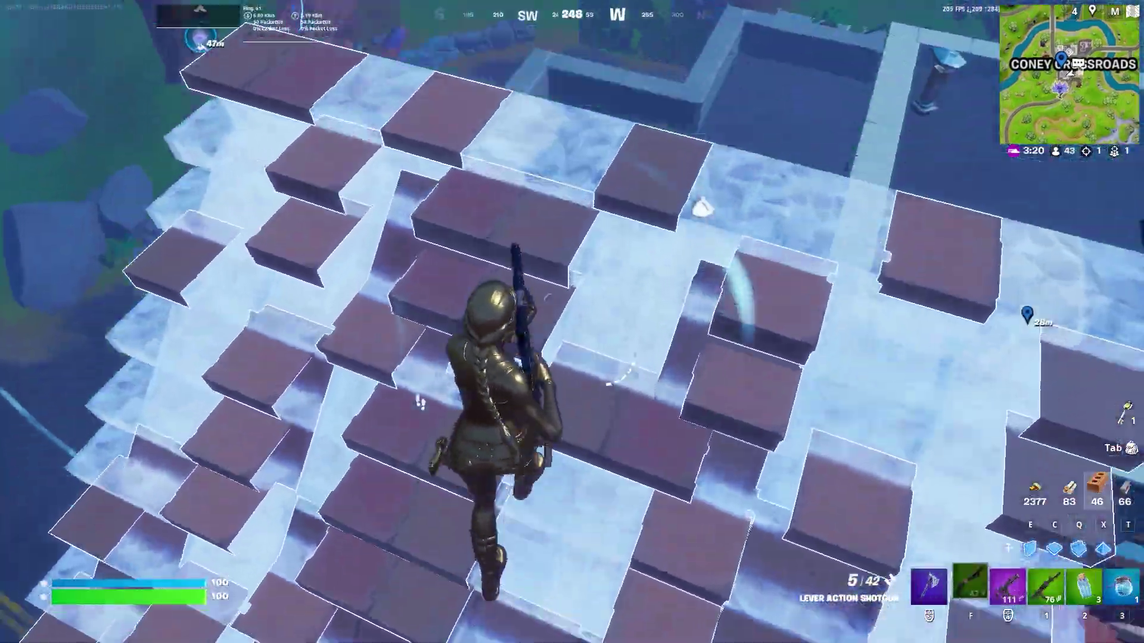
key(r)
key(w)
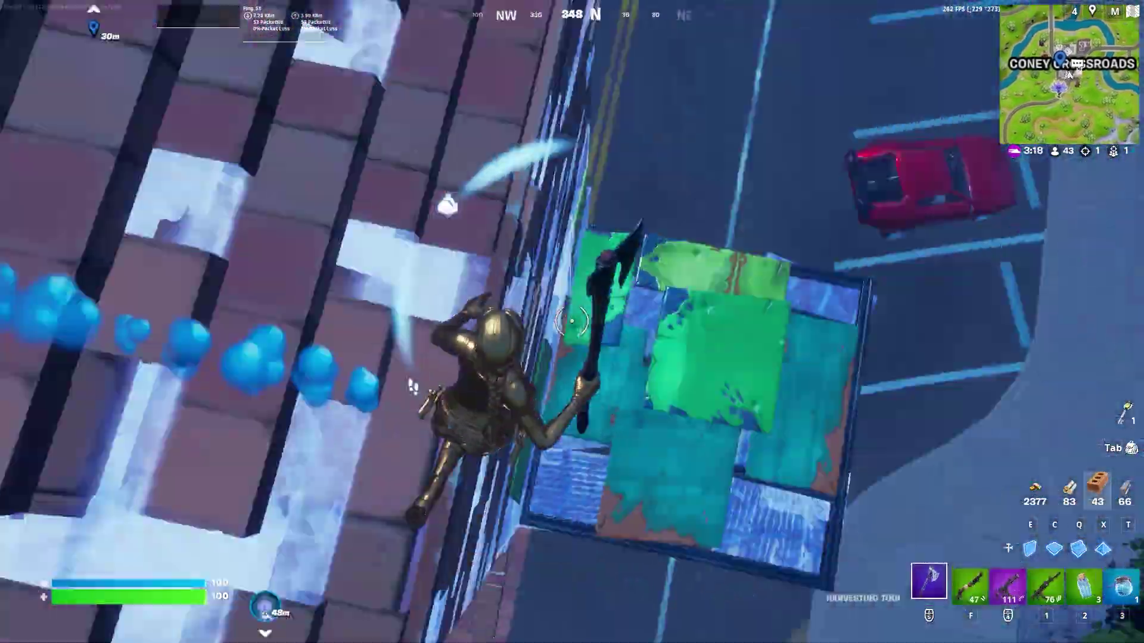
key(w)
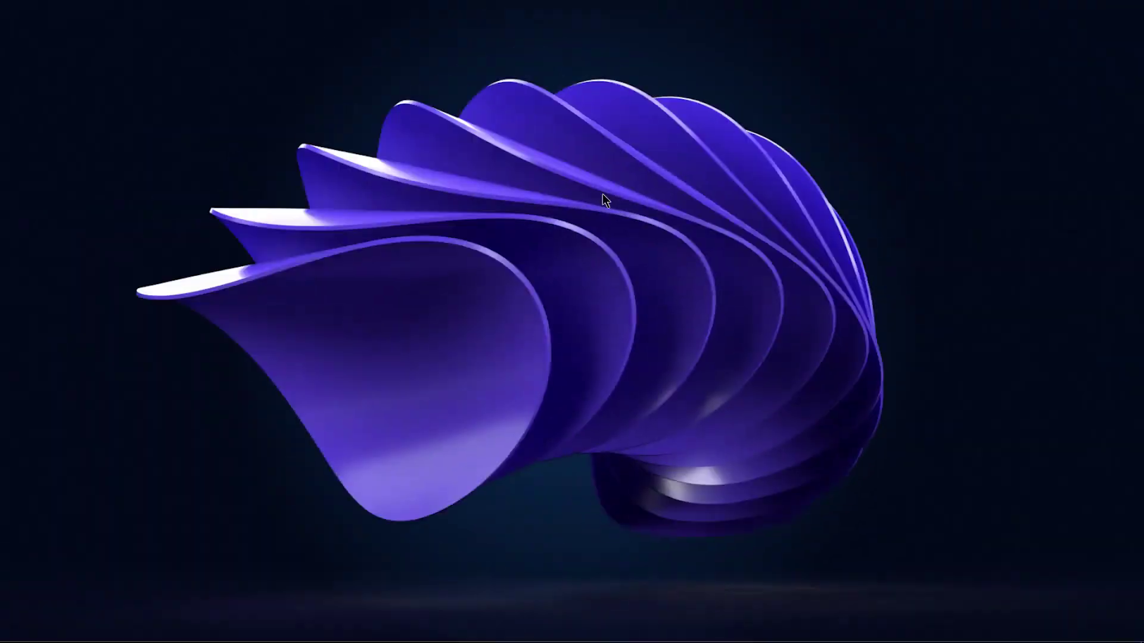
Step: Open AMD Radeon Software from the desktop and go to its system settings
right_click(546, 256)
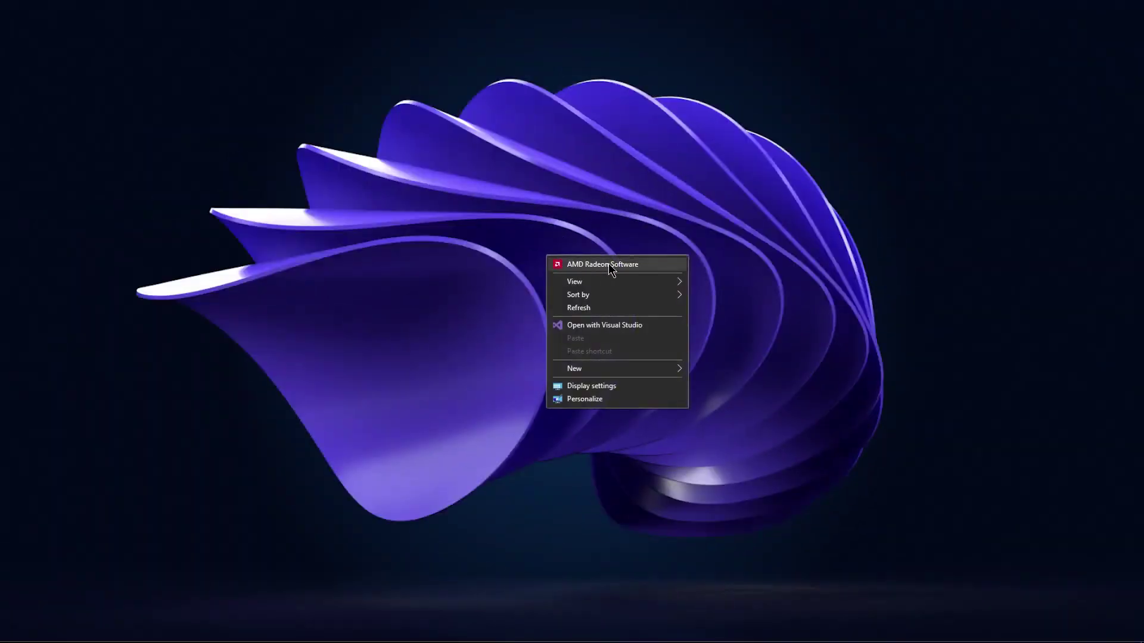
click(598, 262)
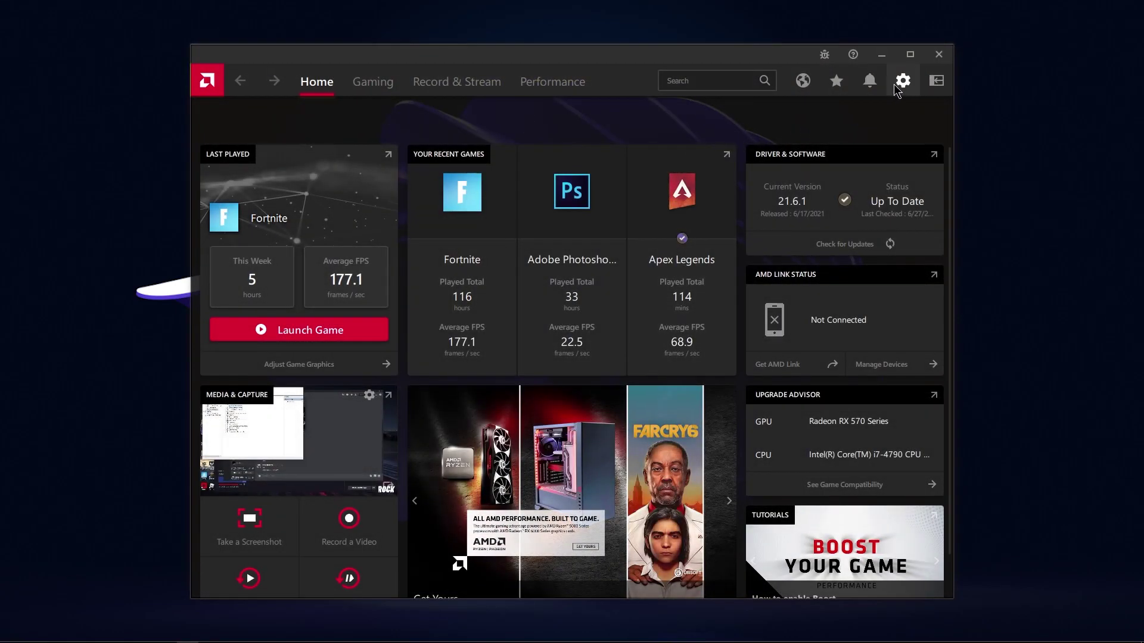
click(900, 84)
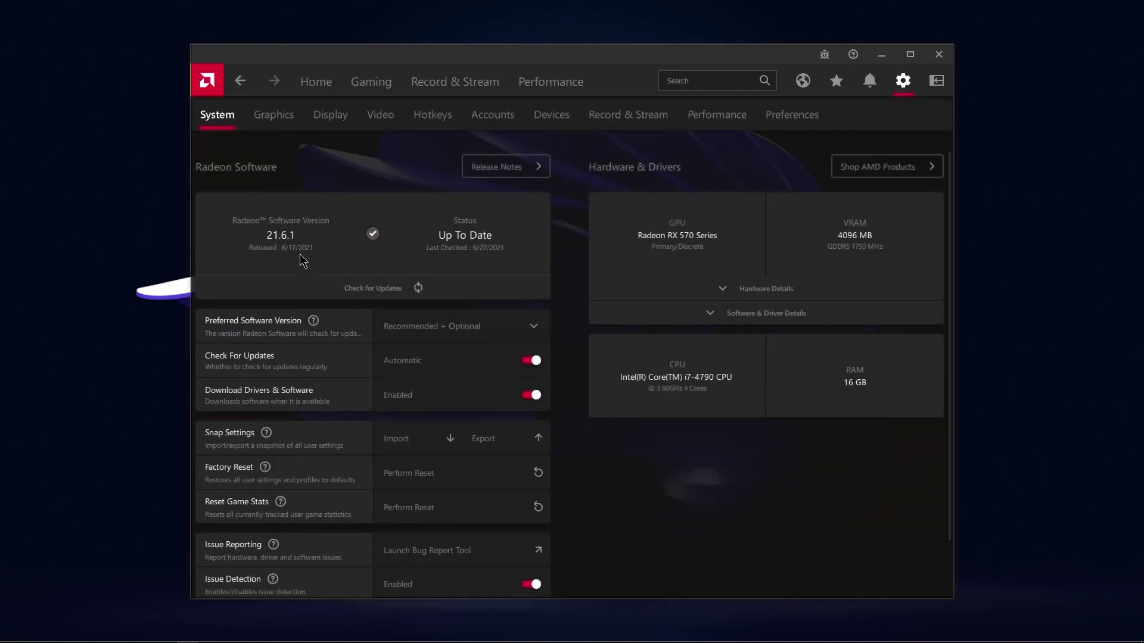
Step: Choose Recommended + Optional as the preferred software version and check for driver updates
click(448, 331)
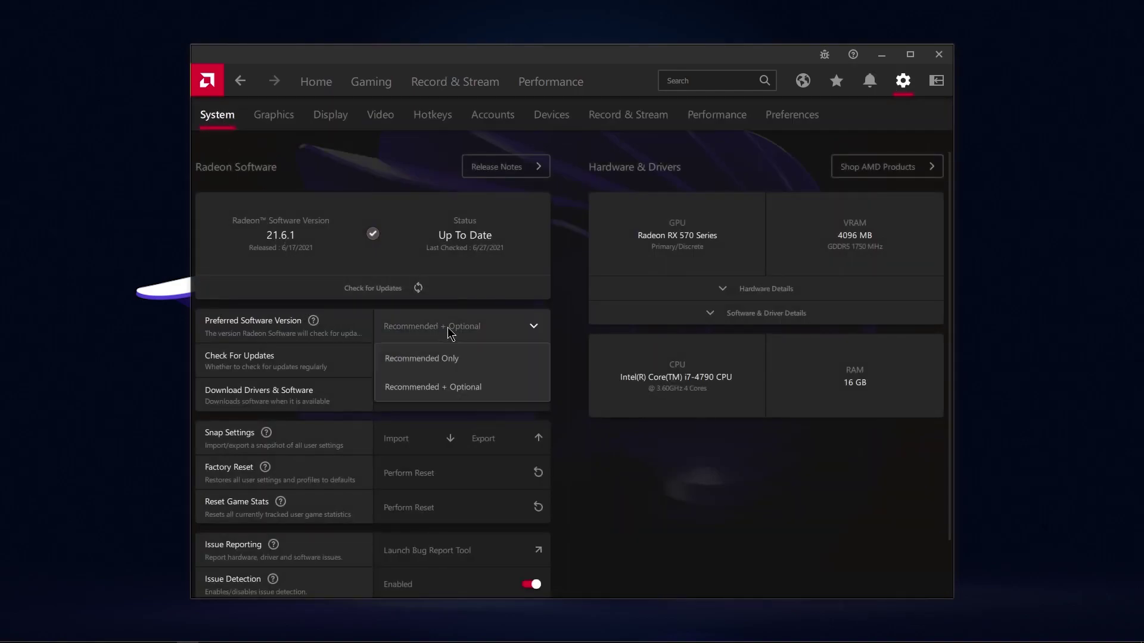
click(455, 393)
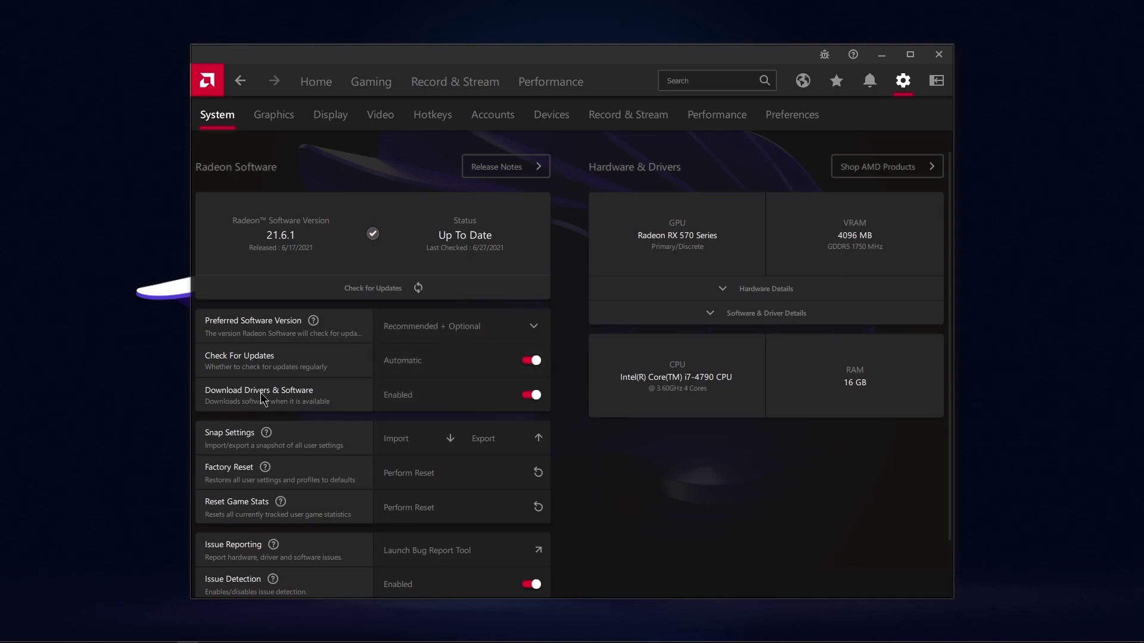
click(316, 82)
click(845, 243)
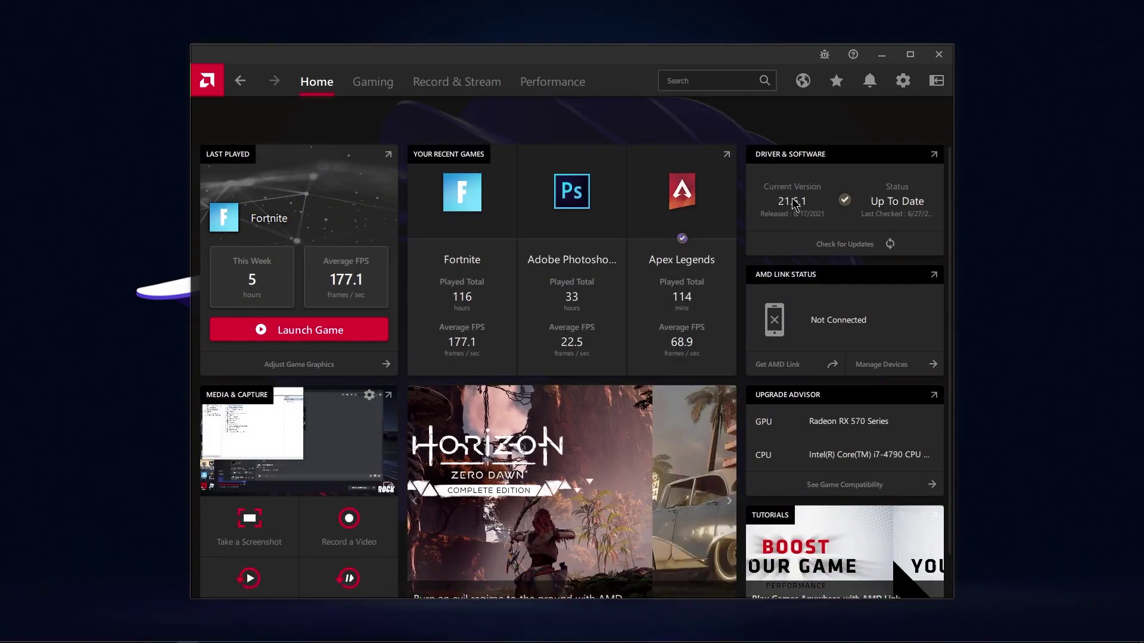
Step: Perform a factory reset of all Radeon Software settings and skip the quick setup
click(898, 84)
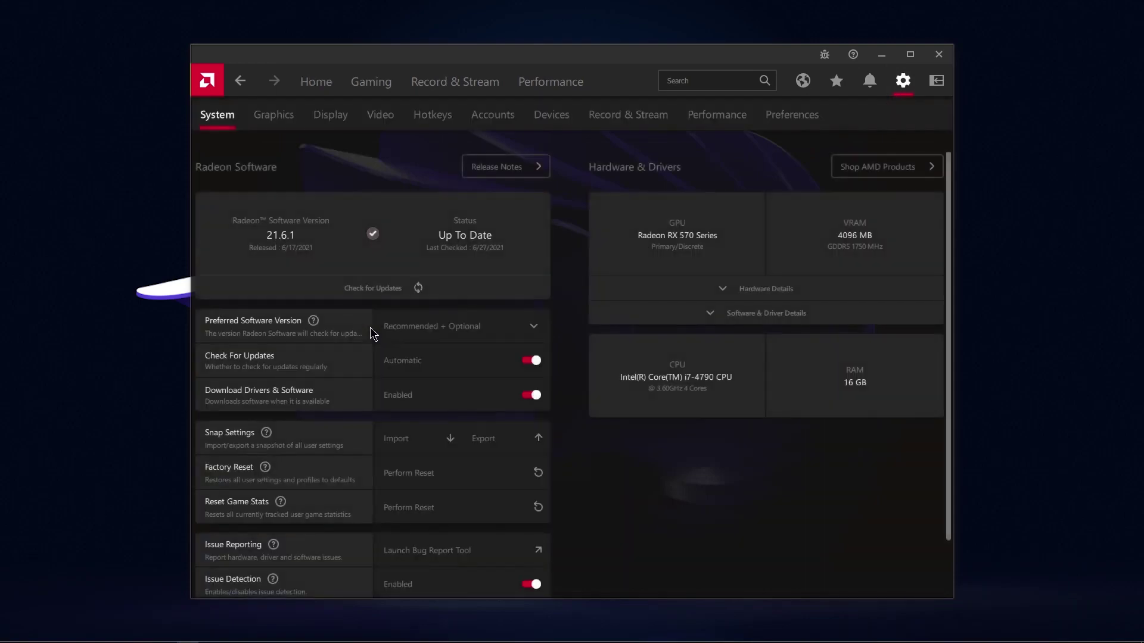
scroll(373, 331, down, 1)
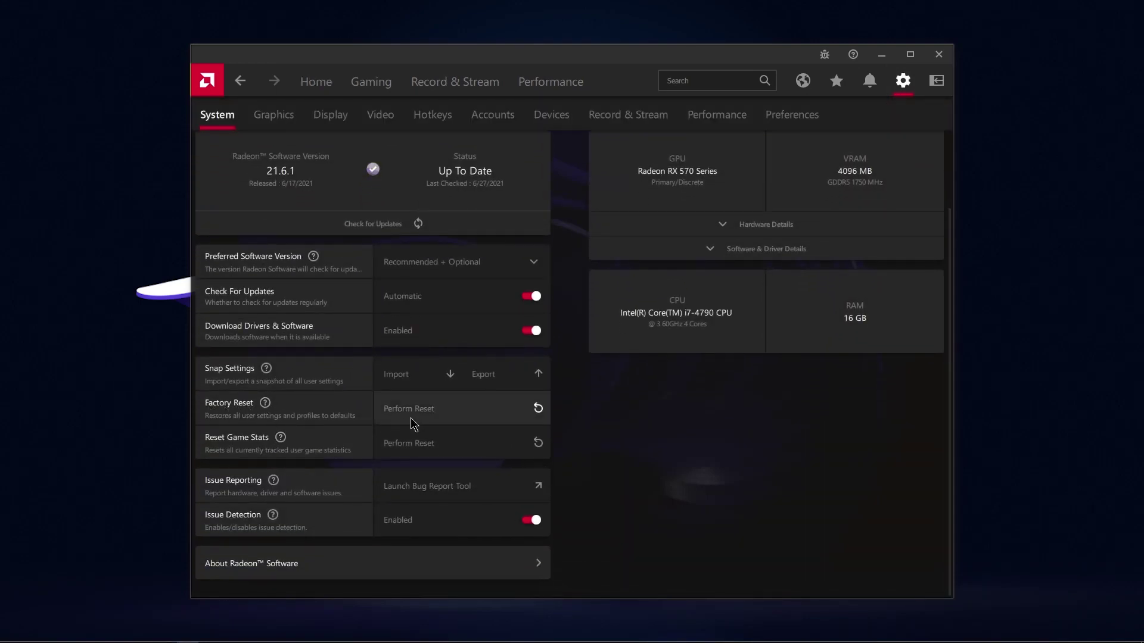
click(533, 418)
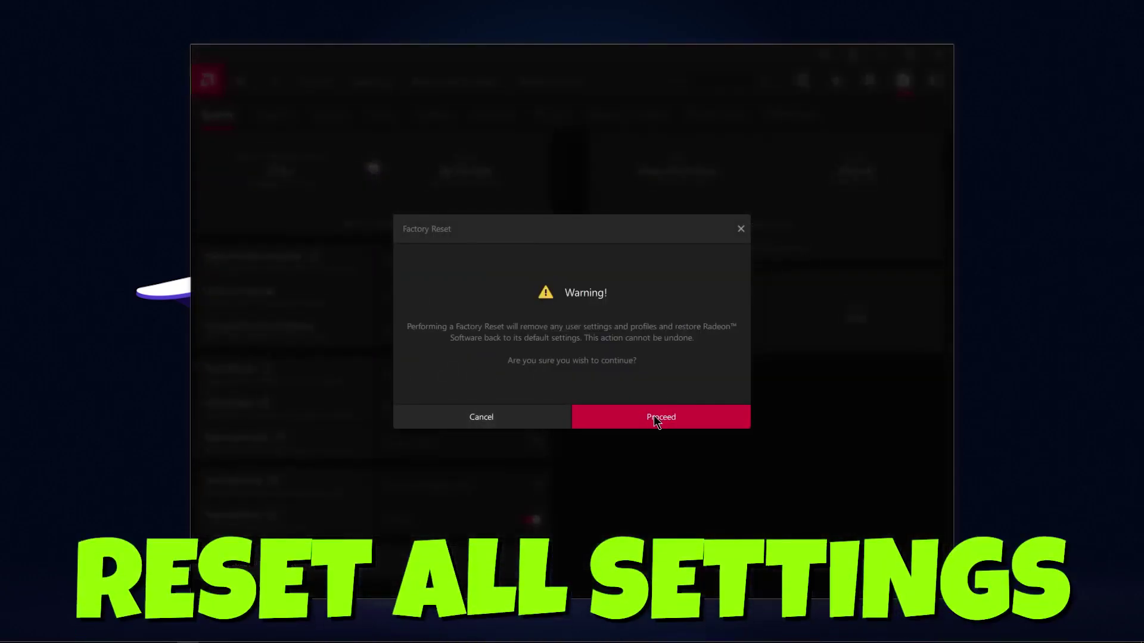
click(653, 416)
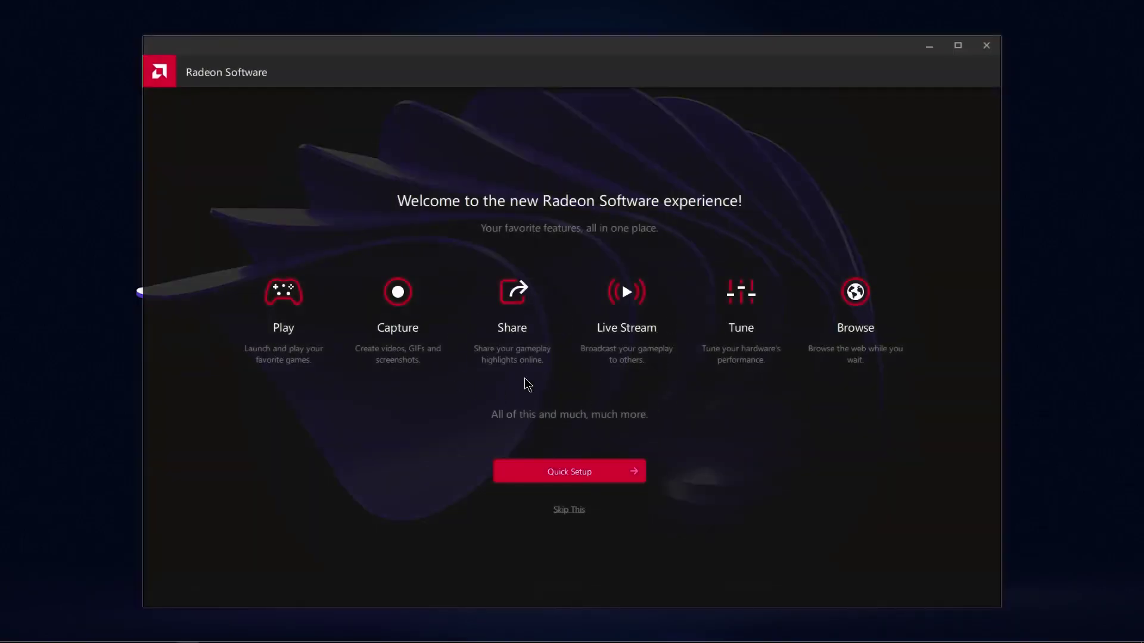
click(573, 510)
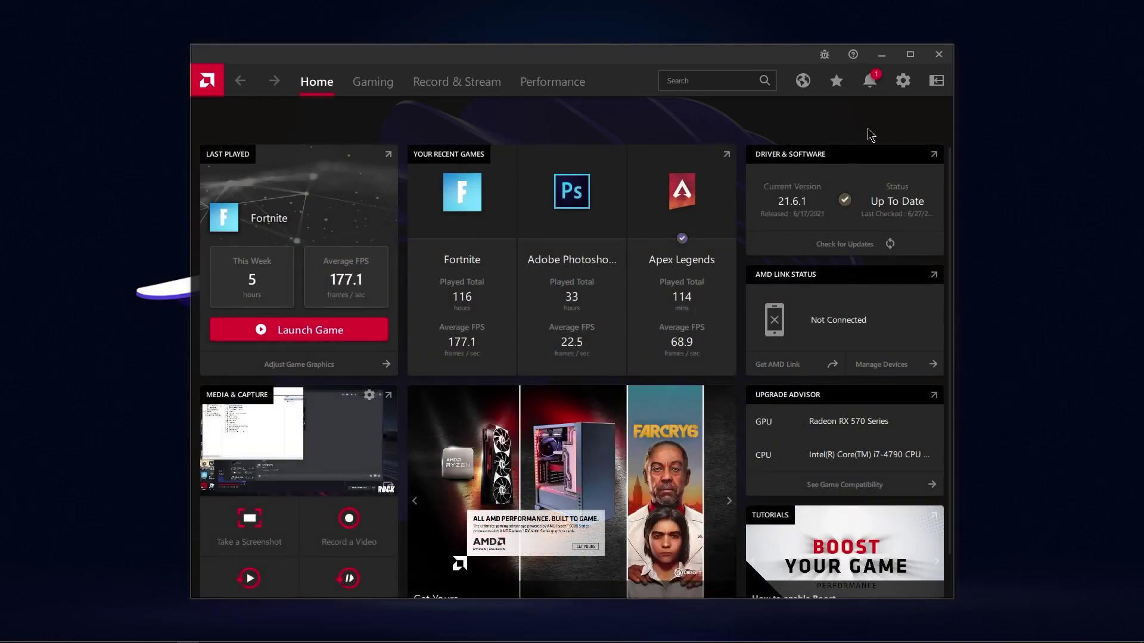
Step: Set the preferred software version to Recommended + Optional and return to the home page's driver status
click(903, 80)
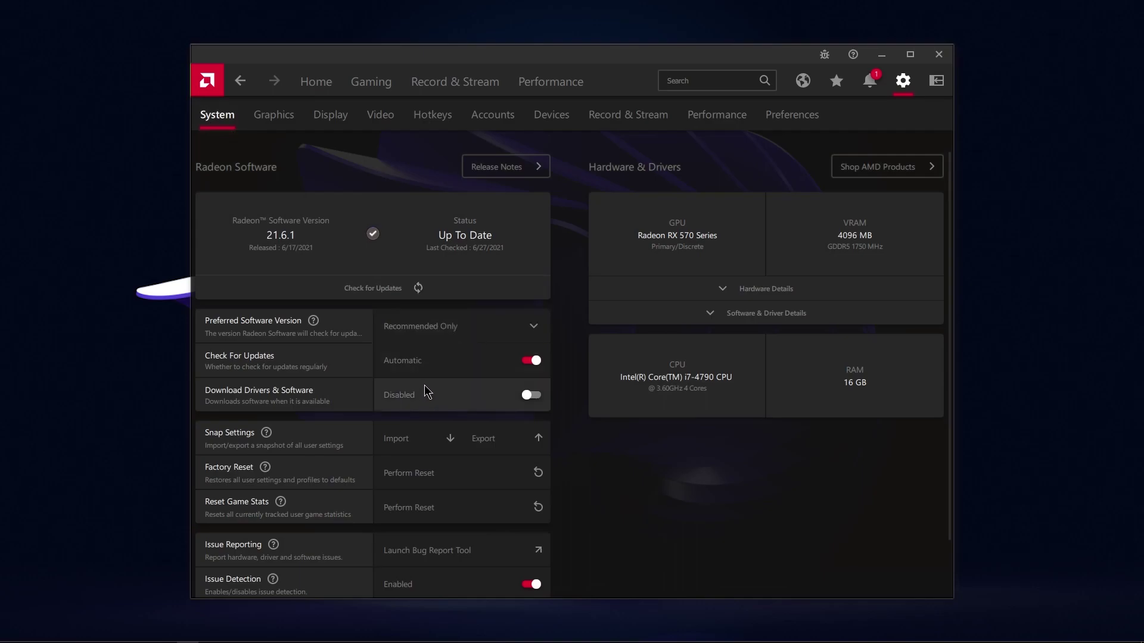
click(453, 326)
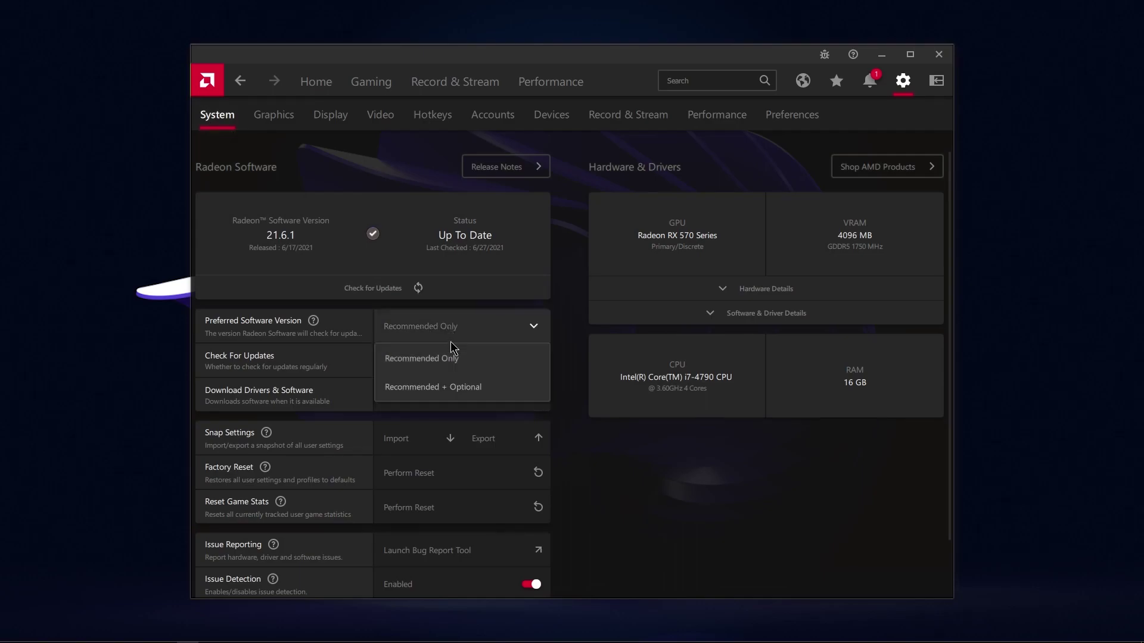
click(451, 389)
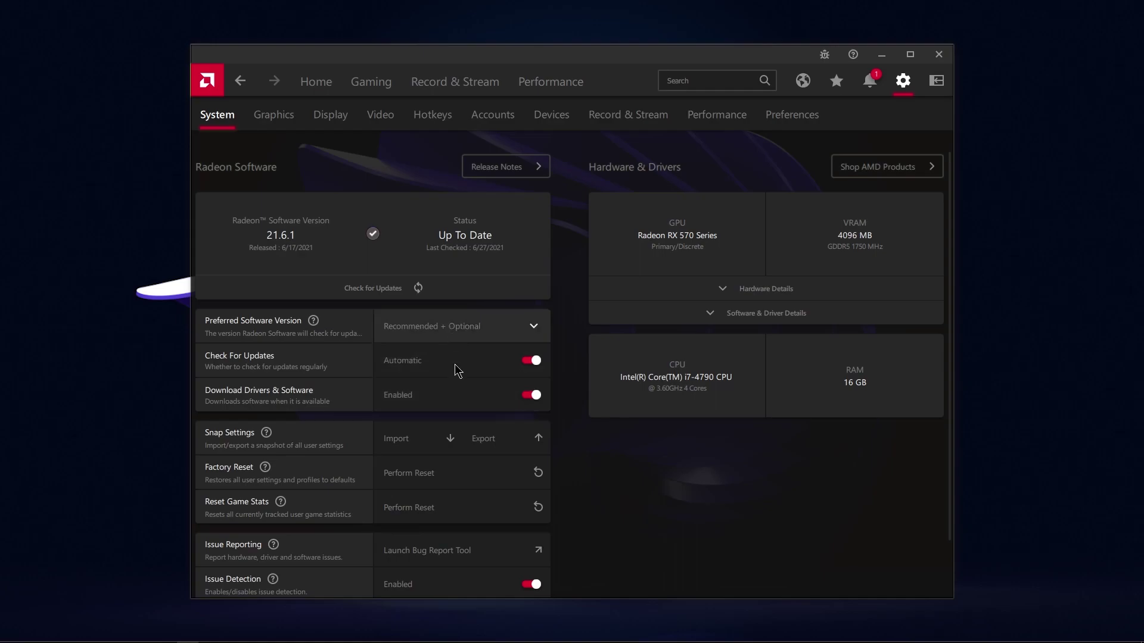
click(322, 87)
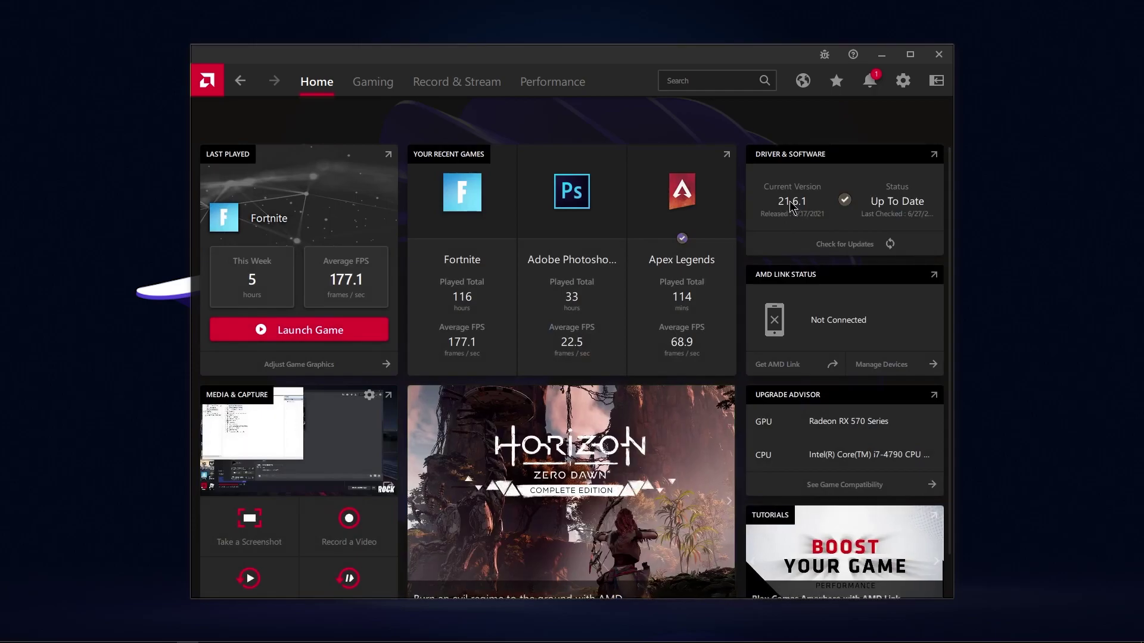
Step: Set Wait for Vertical Refresh to Always off in the global graphics settings
click(904, 83)
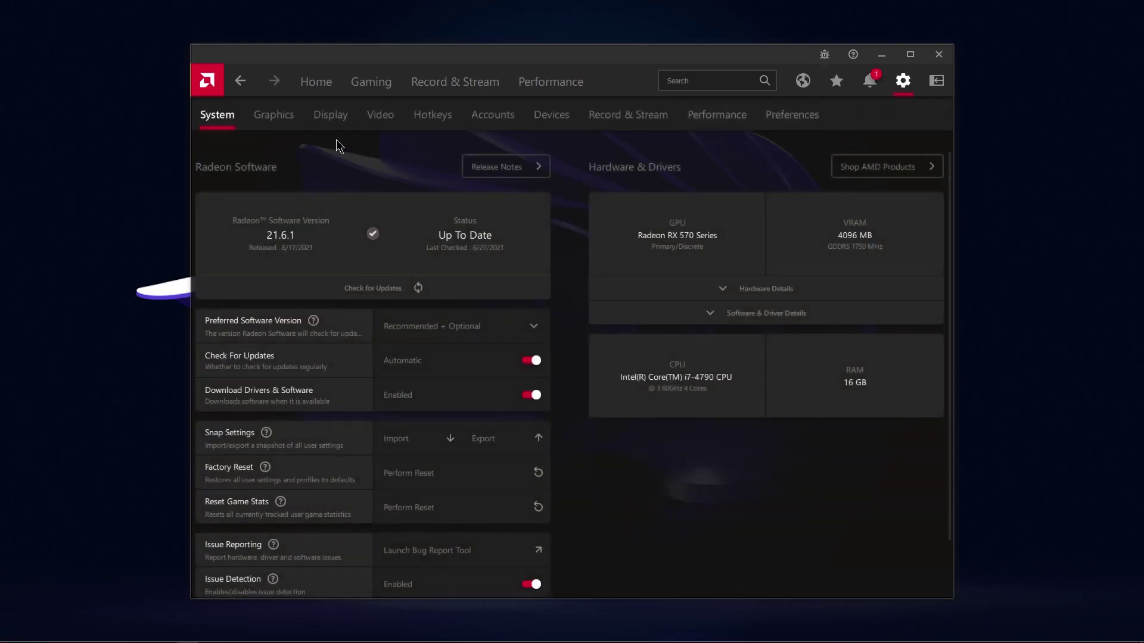
click(280, 122)
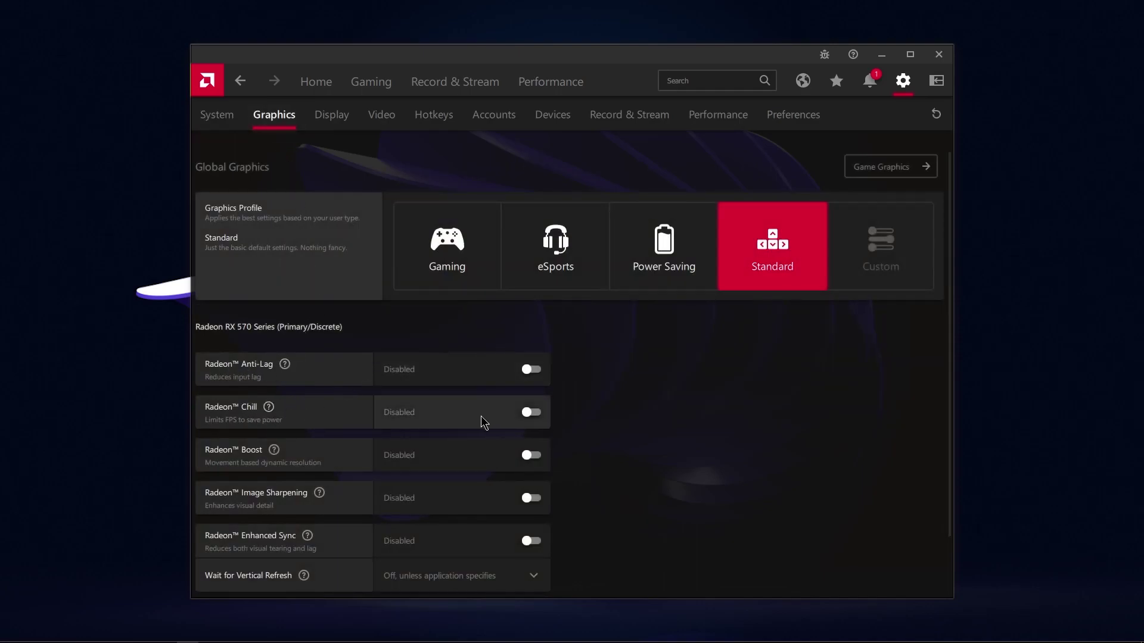
scroll(485, 421, down, 2)
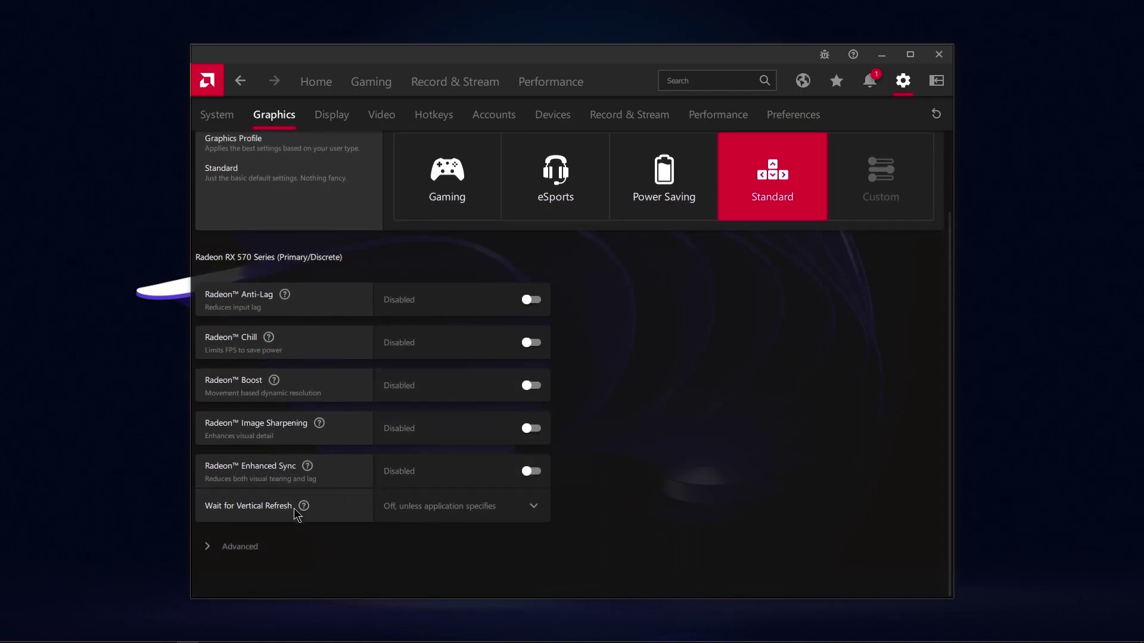
click(472, 512)
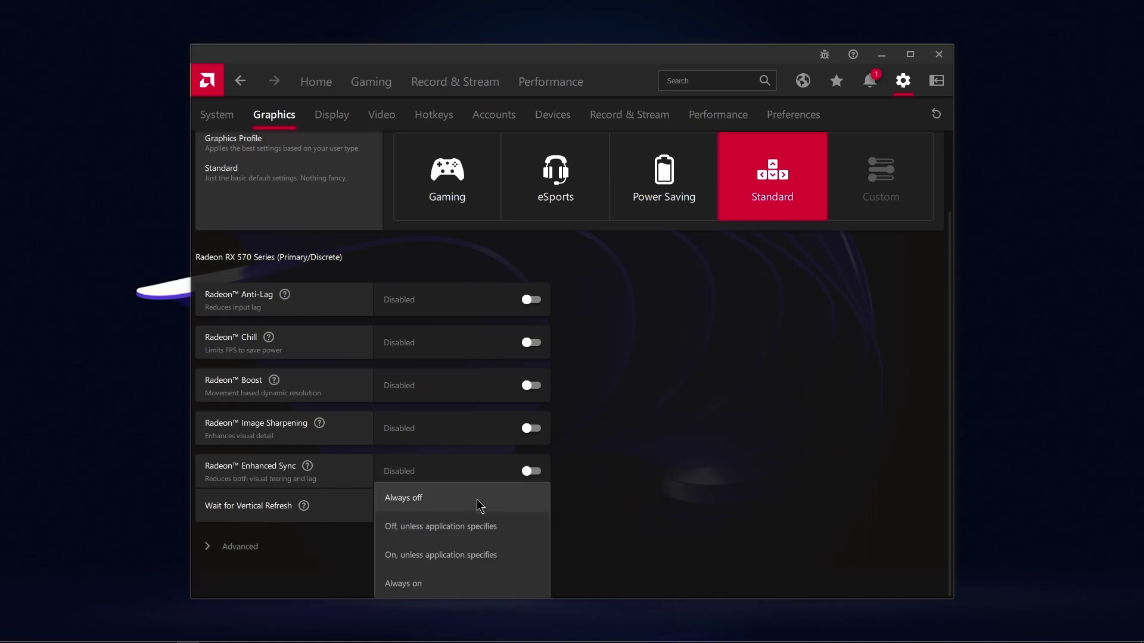
click(435, 504)
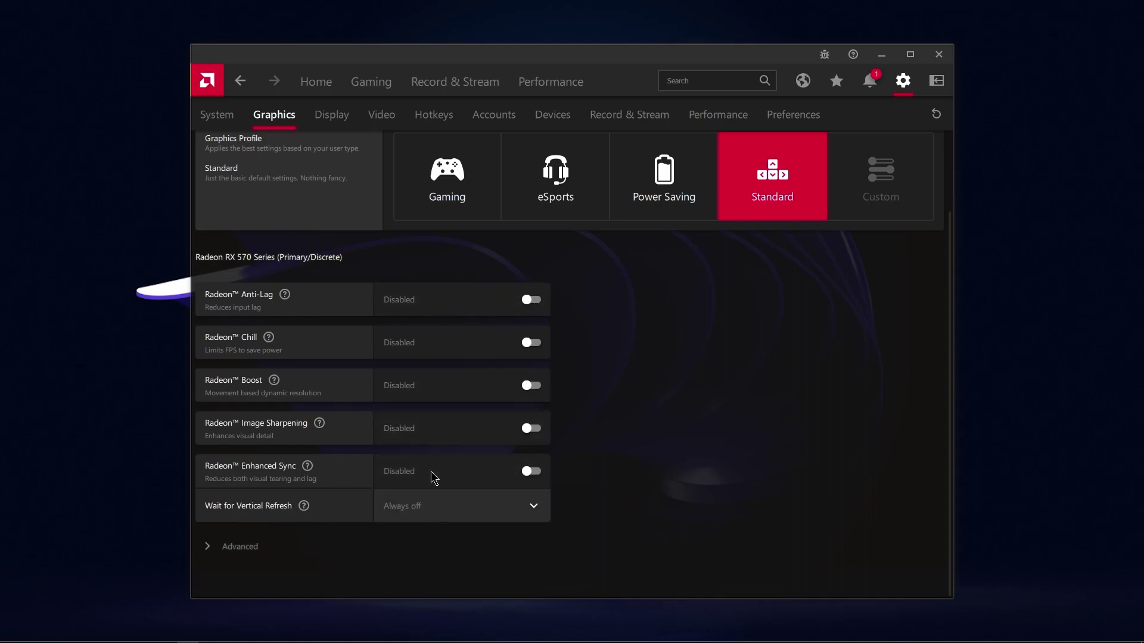
Step: Expand the advanced graphics settings and set Texture Filtering Quality to Performance
click(229, 543)
scroll(365, 475, down, 3)
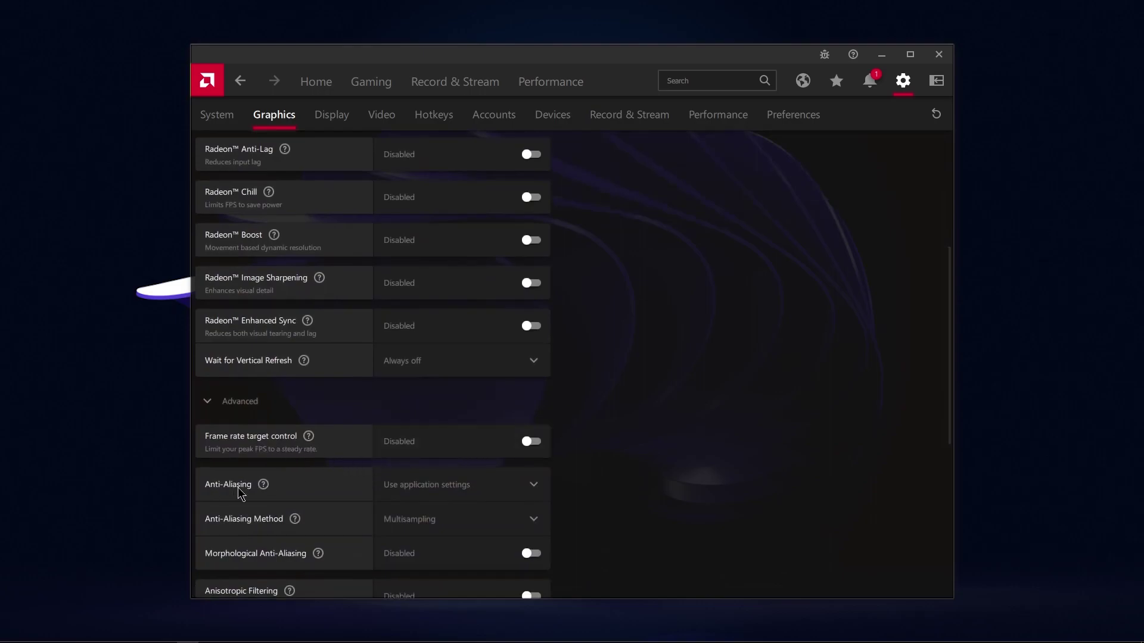
scroll(327, 506, down, 2)
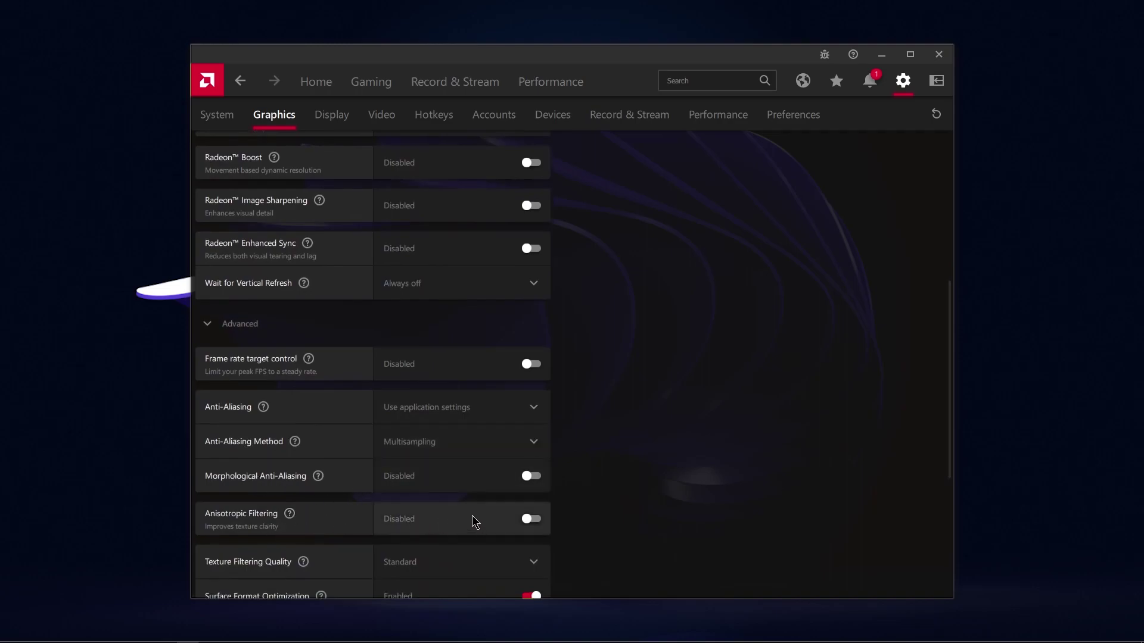
scroll(463, 521, down, 4)
click(444, 428)
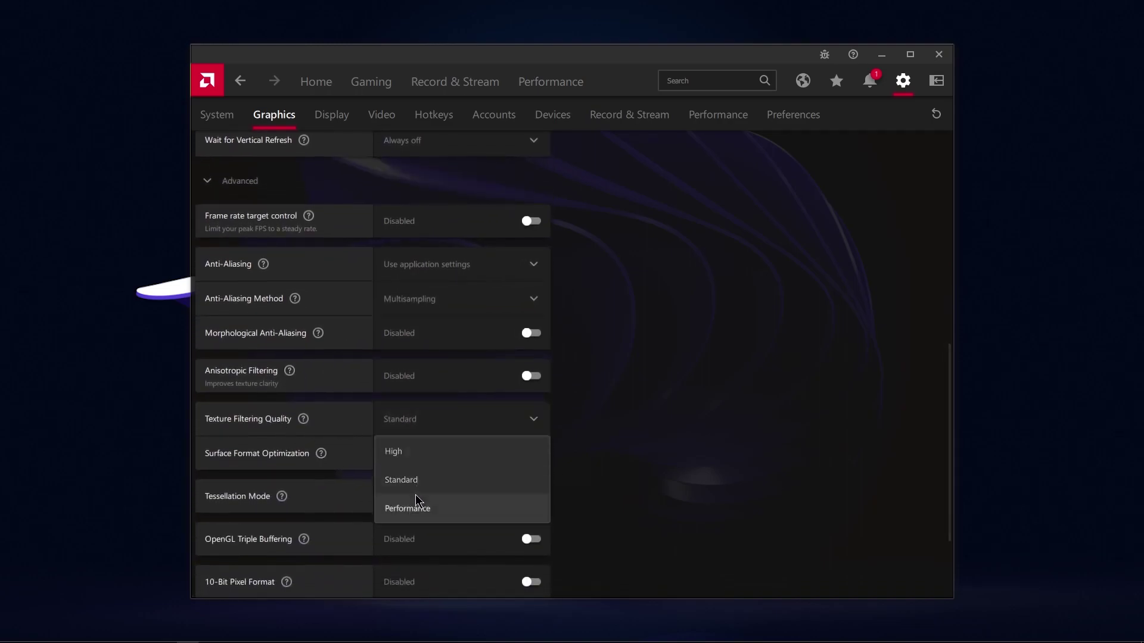
click(426, 508)
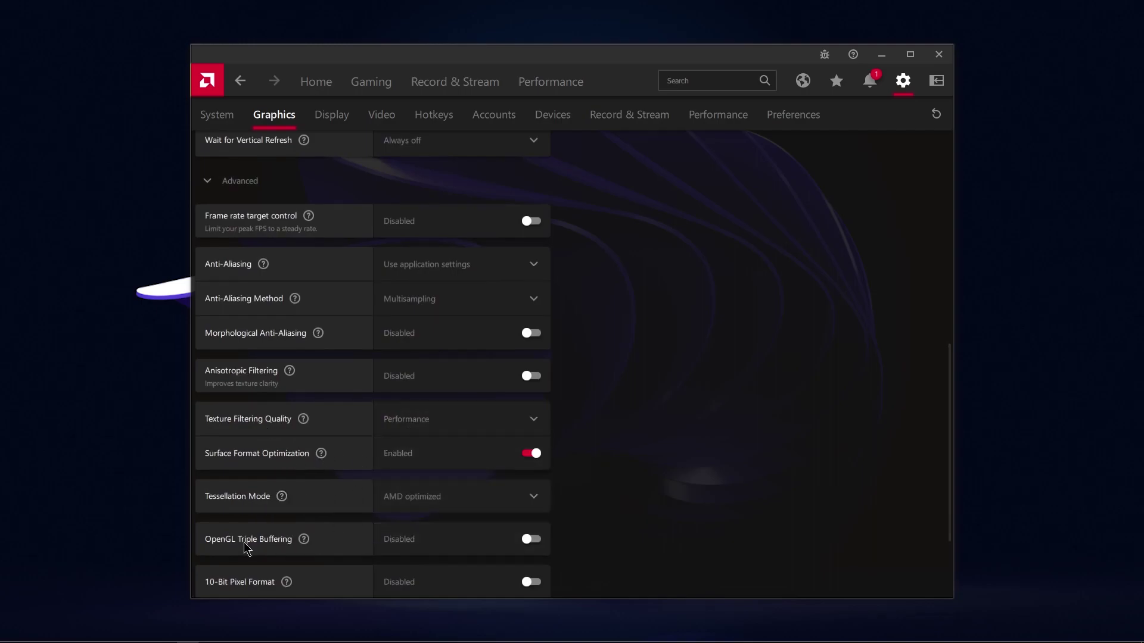
scroll(450, 367, up, 3)
scroll(451, 367, up, 3)
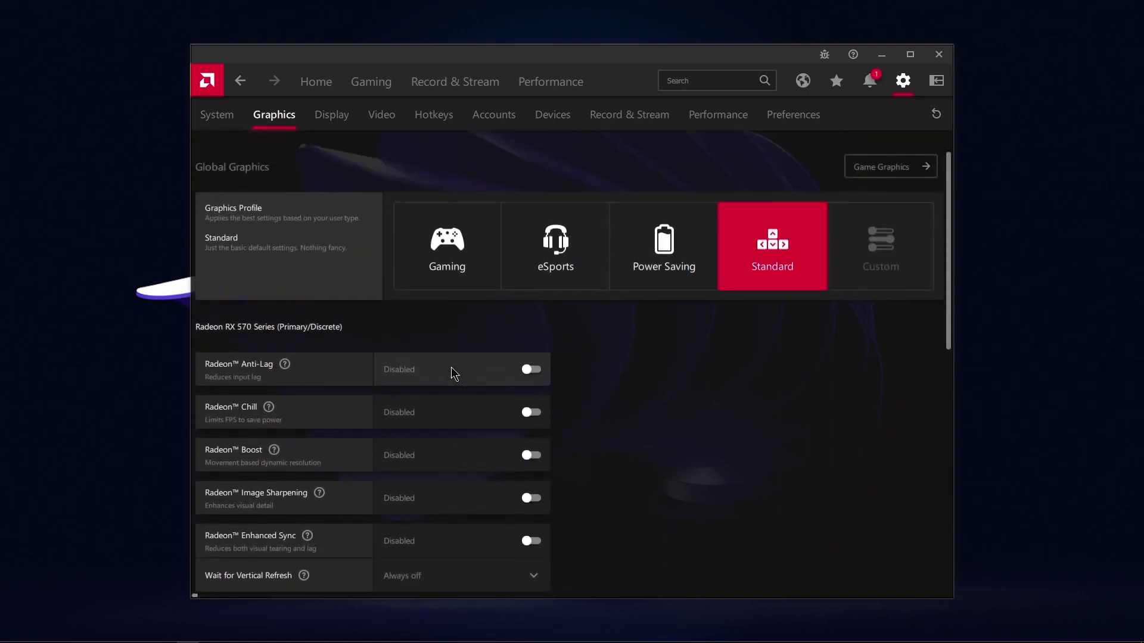
Step: Review the global display options, including Custom Resolutions, and the available video profiles
click(331, 124)
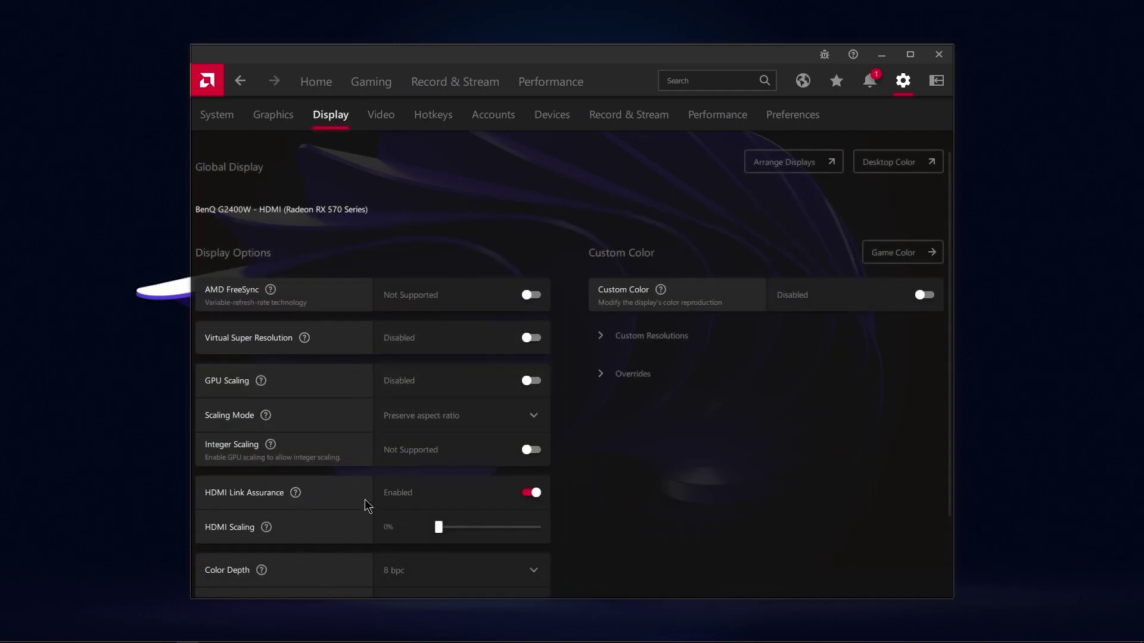
scroll(460, 507, down, 2)
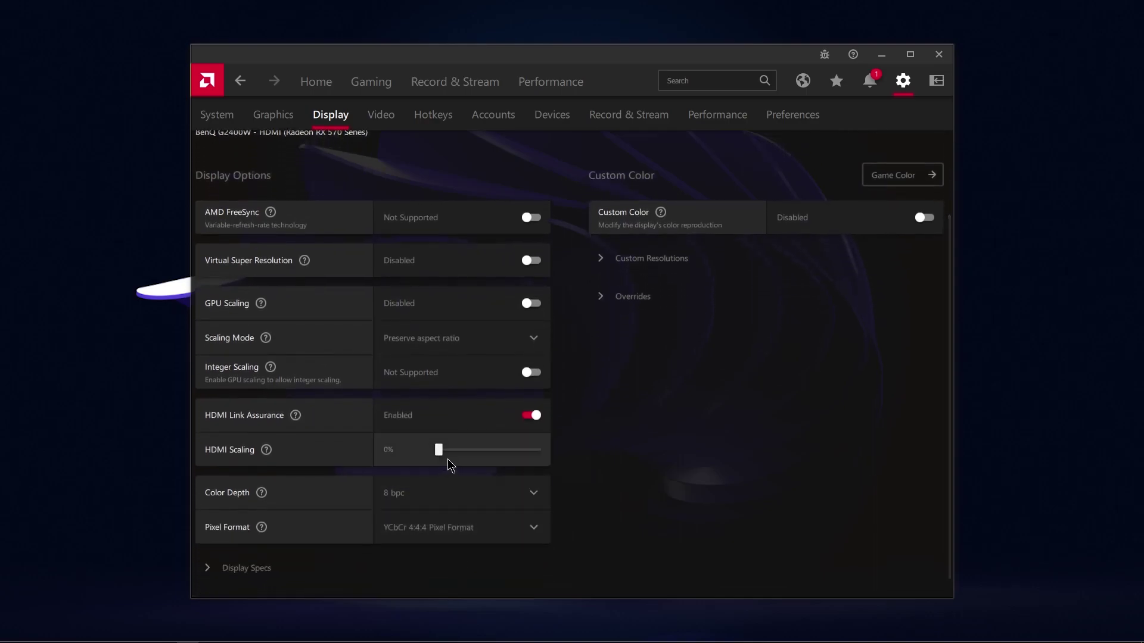
scroll(676, 336, up, 2)
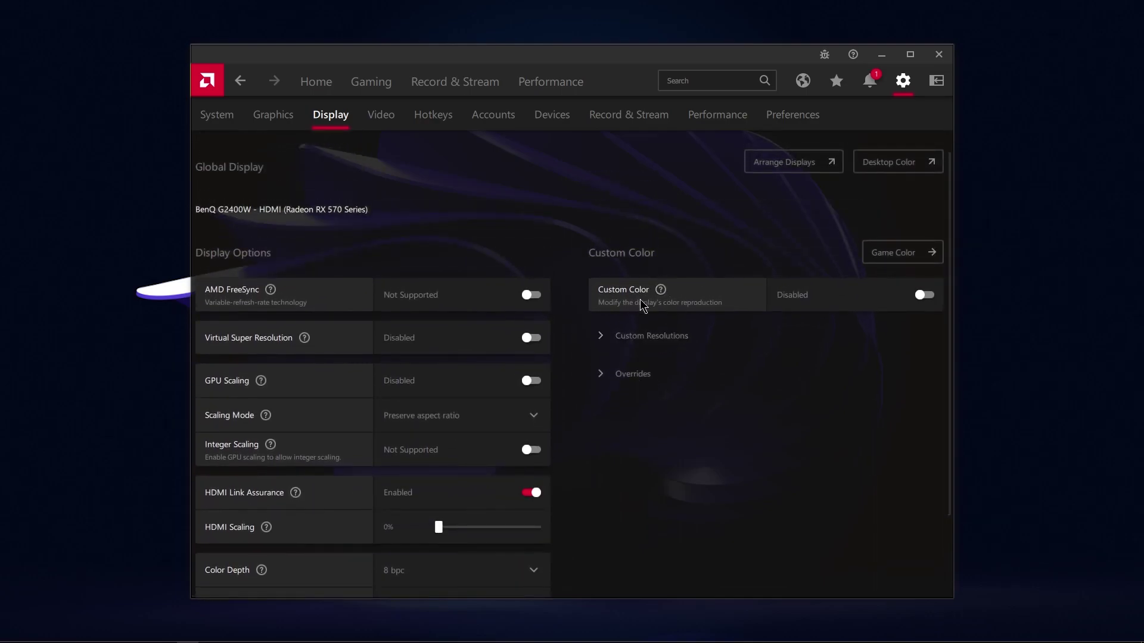
click(601, 337)
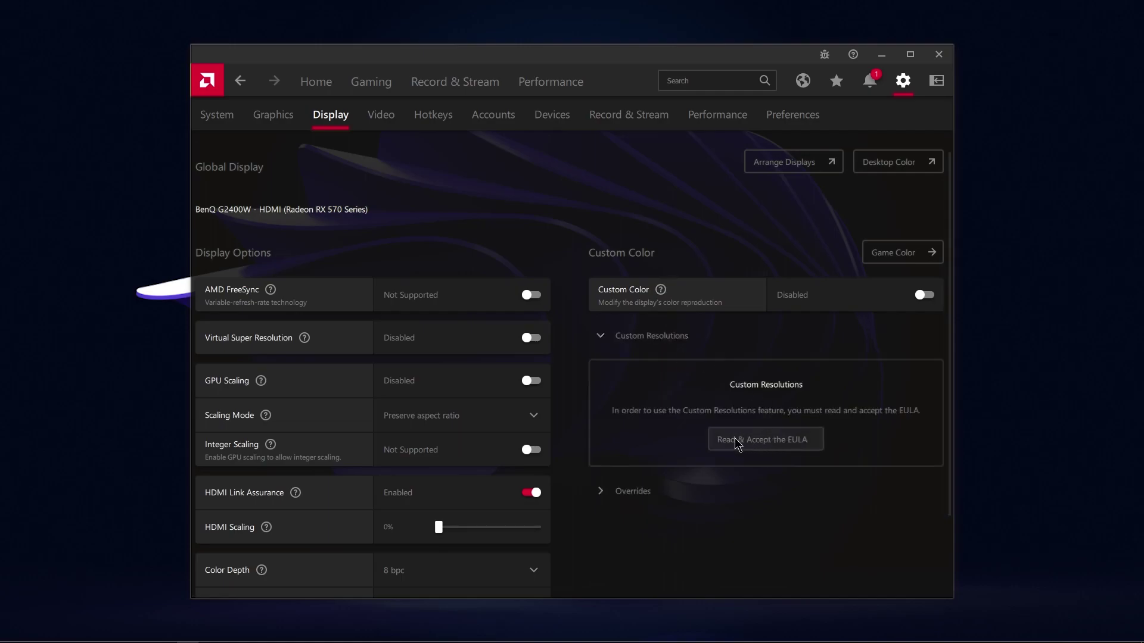
click(637, 340)
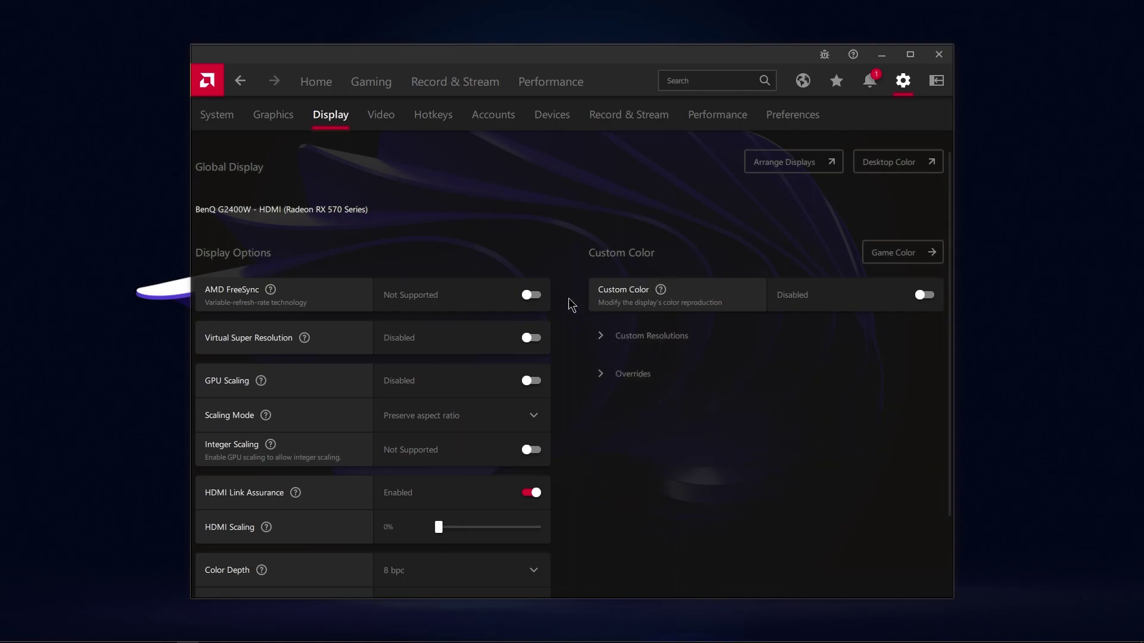
click(384, 119)
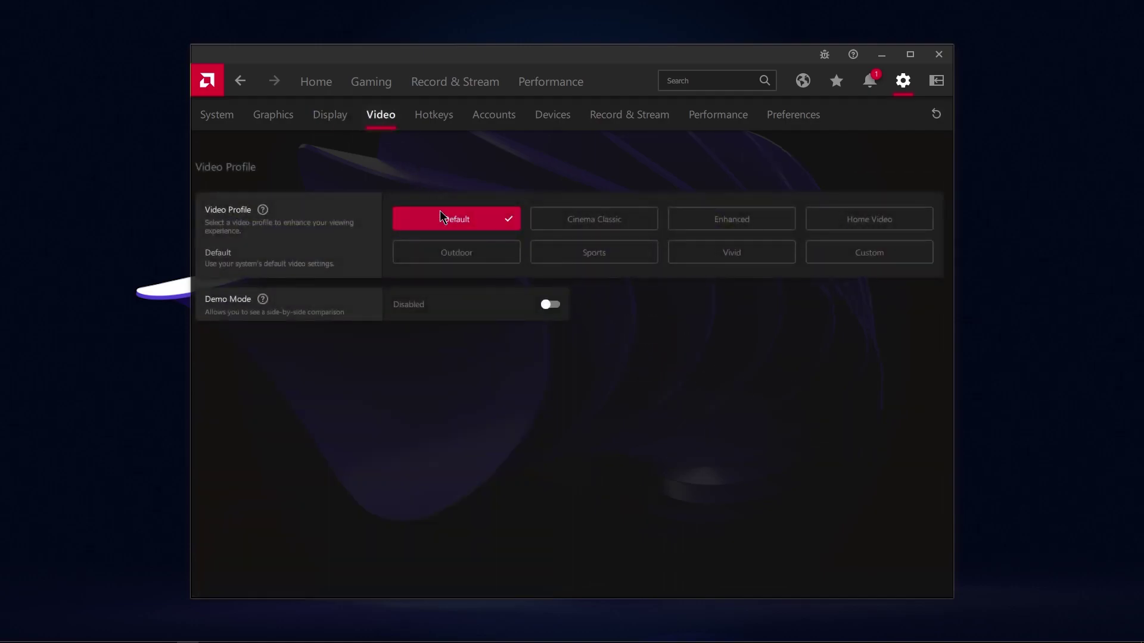
Step: Set the media hotkeys to Ctrl+Num - for Take Screenshot and Ctrl+Num + for Save Instant Replay
click(438, 115)
scroll(516, 390, down, 1)
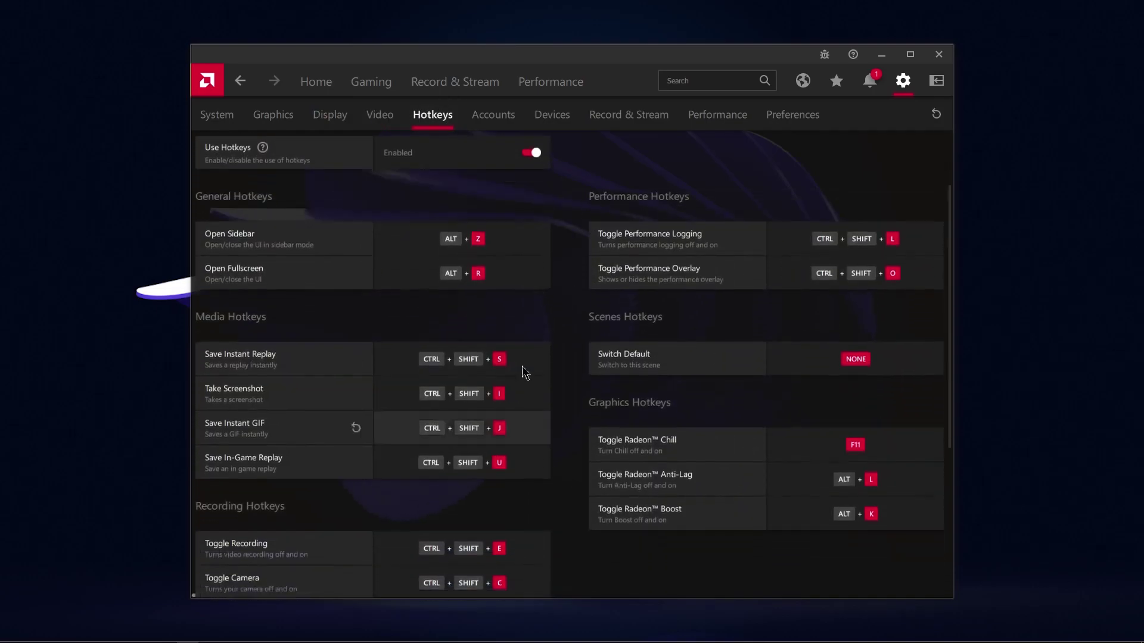
scroll(515, 391, down, 3)
scroll(567, 359, down, 2)
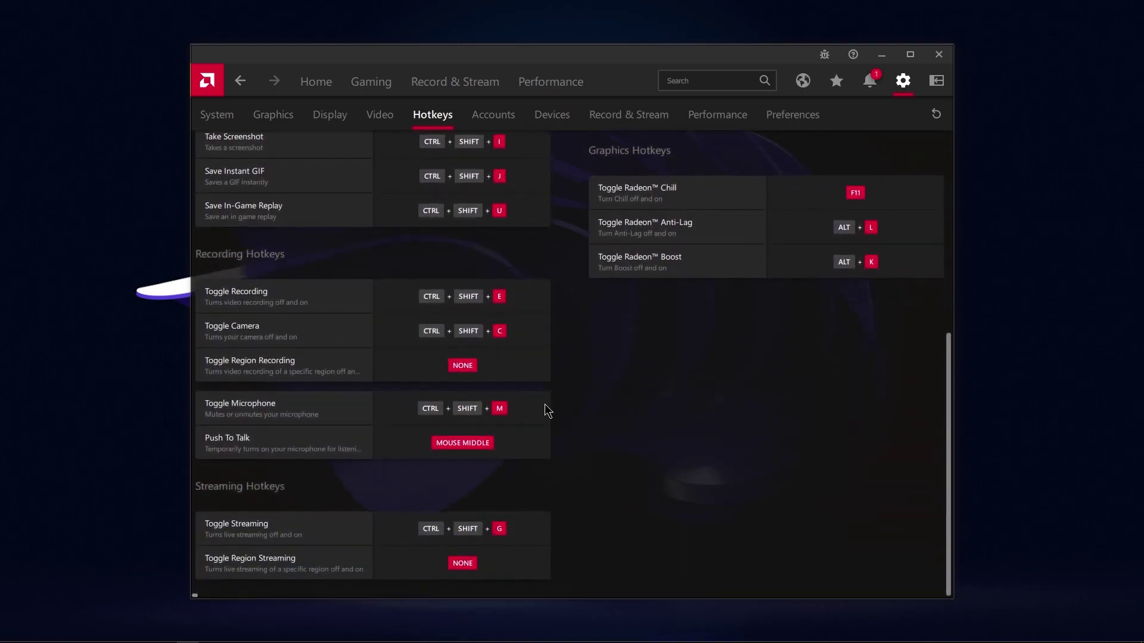
scroll(448, 401, up, 2)
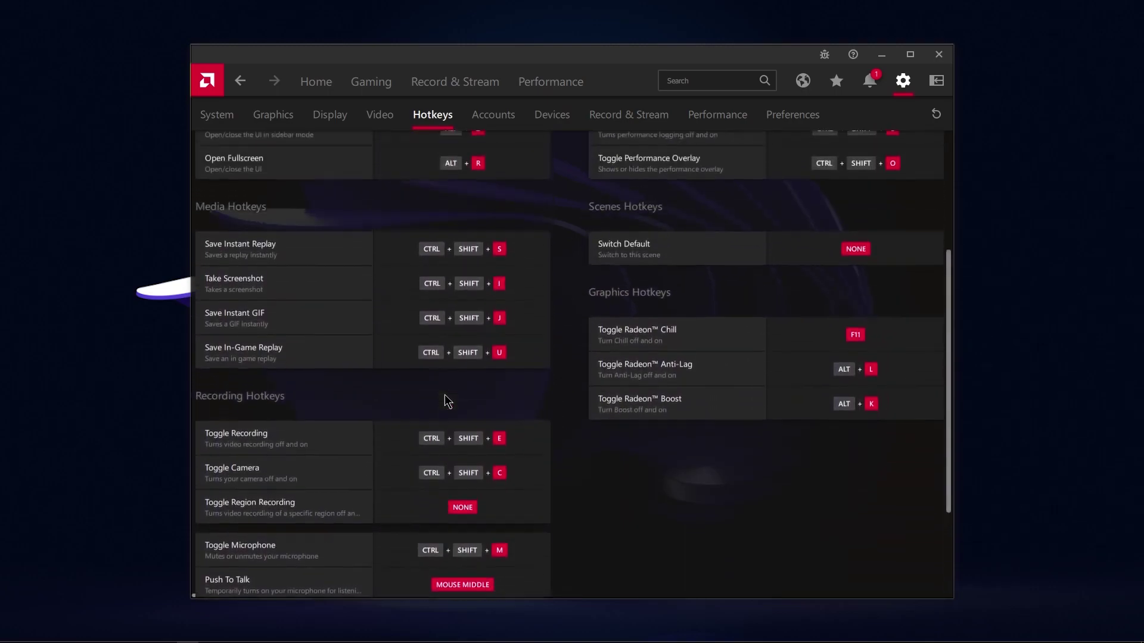
scroll(445, 394, up, 2)
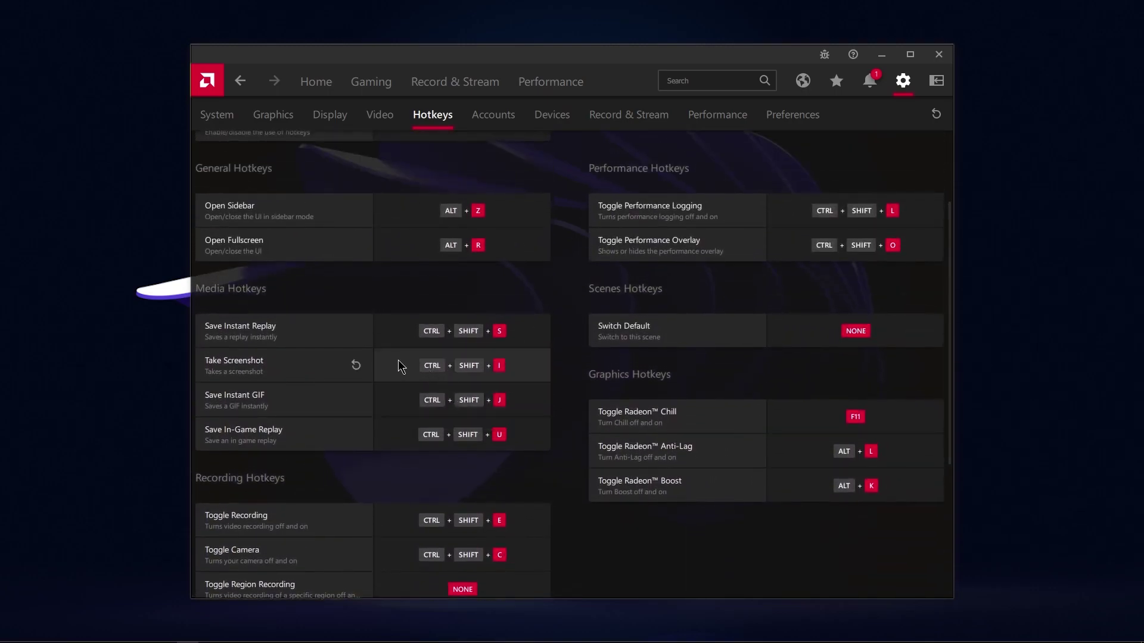
click(409, 372)
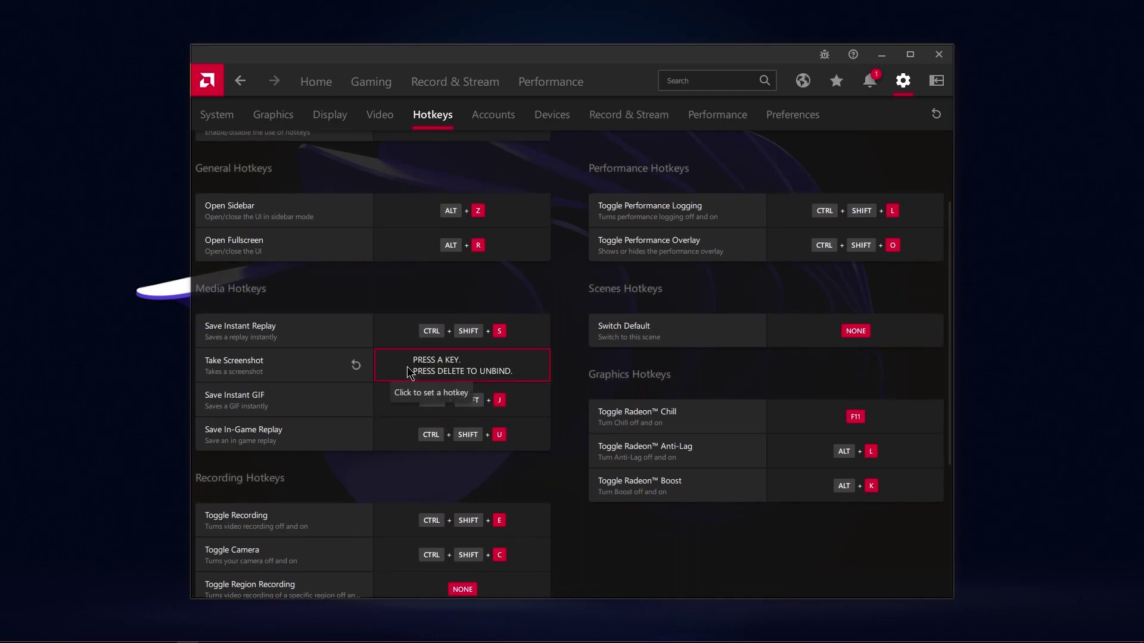
key(ctrl+KP_Subtract)
click(417, 338)
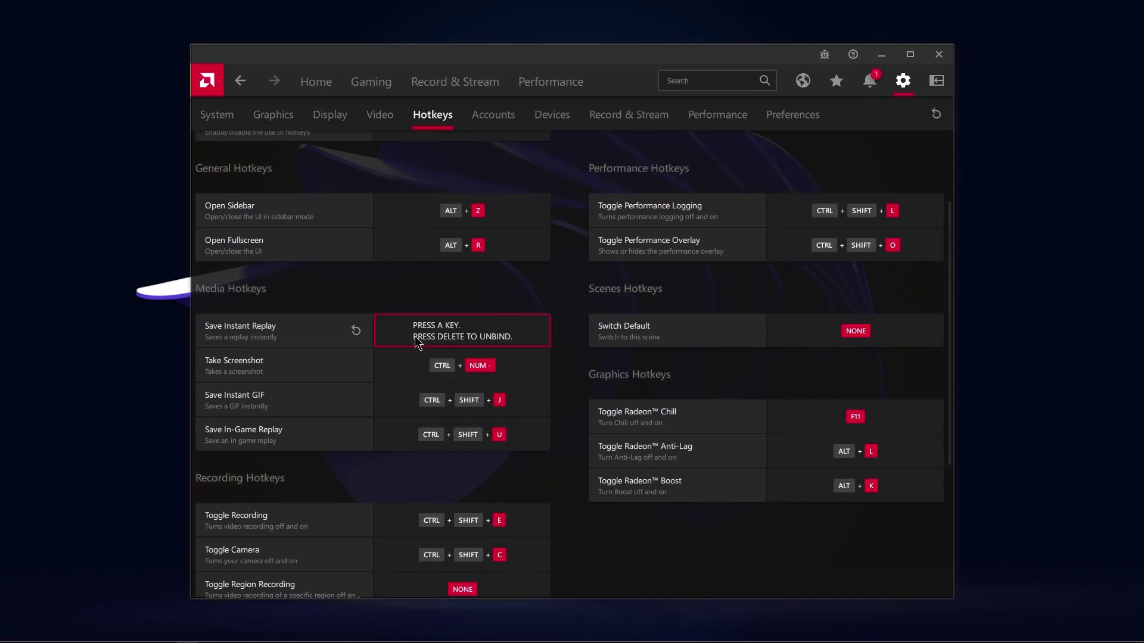
key(ctrl+KP_Add)
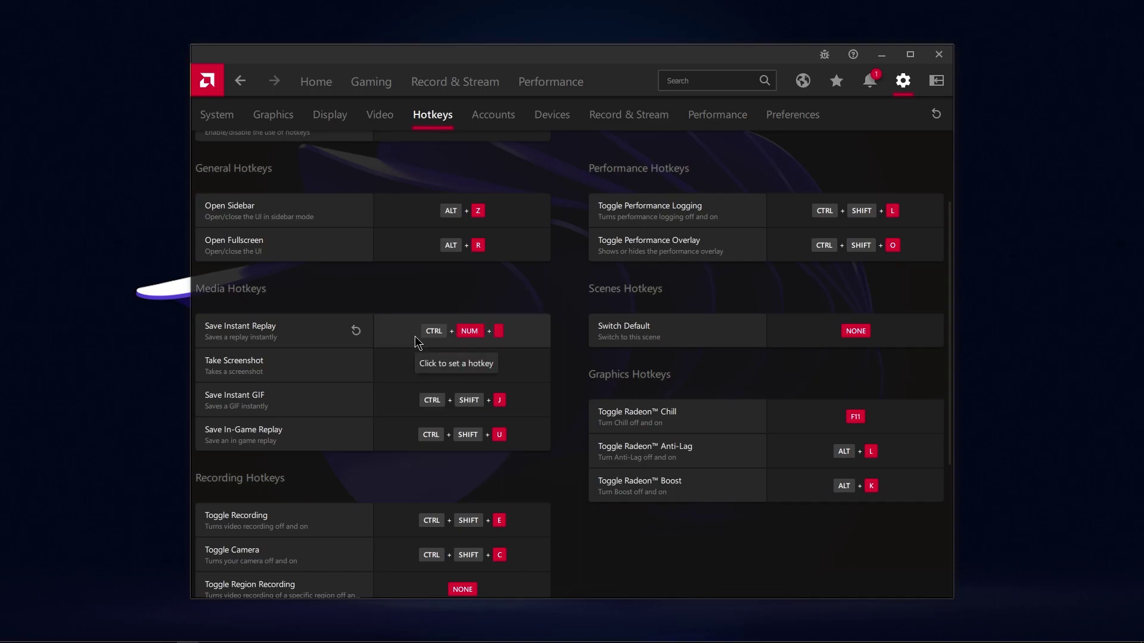
Step: Set the Toggle Recording hotkey to Ctrl+Num * and assign Caps Lock to a hotkey further down the list
click(396, 526)
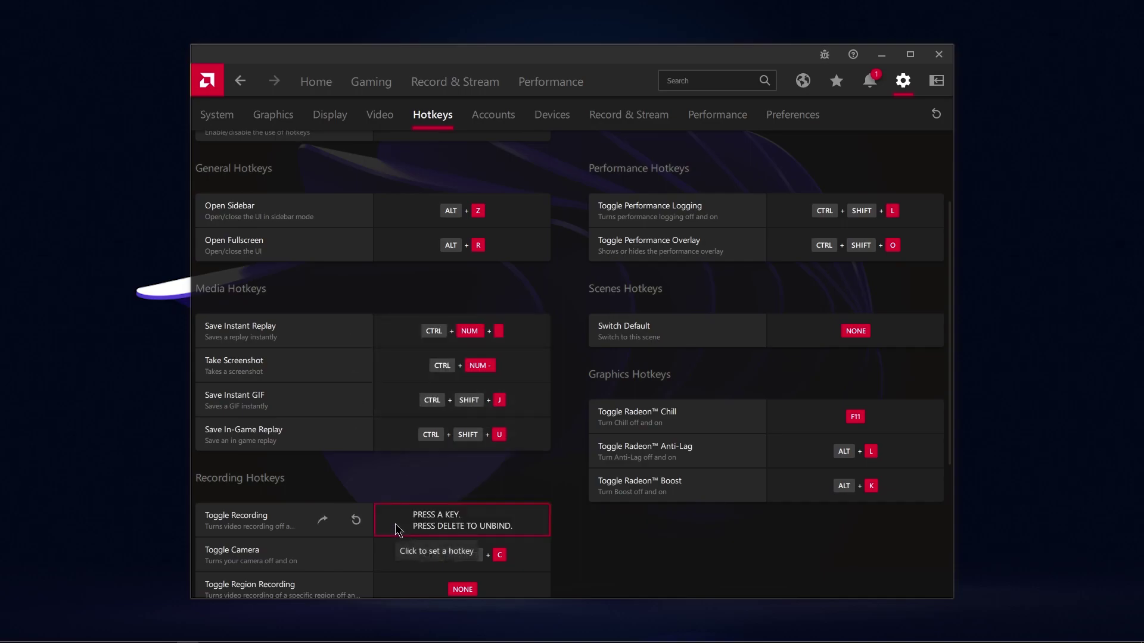
key(ctrl+KP_Multiply)
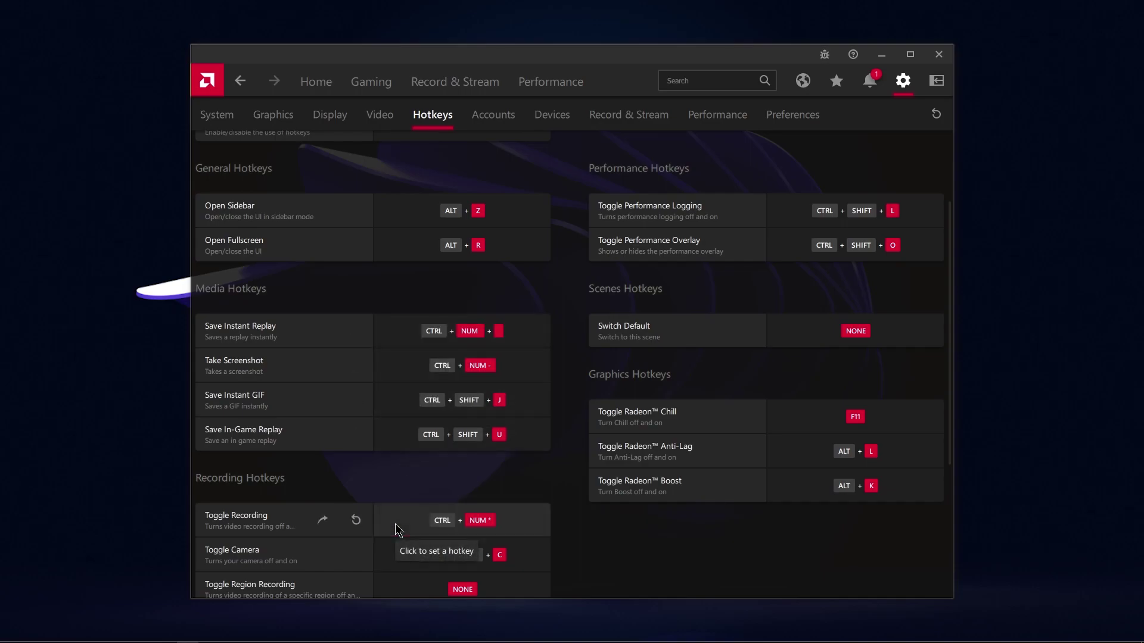
scroll(395, 523, down, 3)
click(394, 523)
key(Caps_Lock)
scroll(395, 370, up, 5)
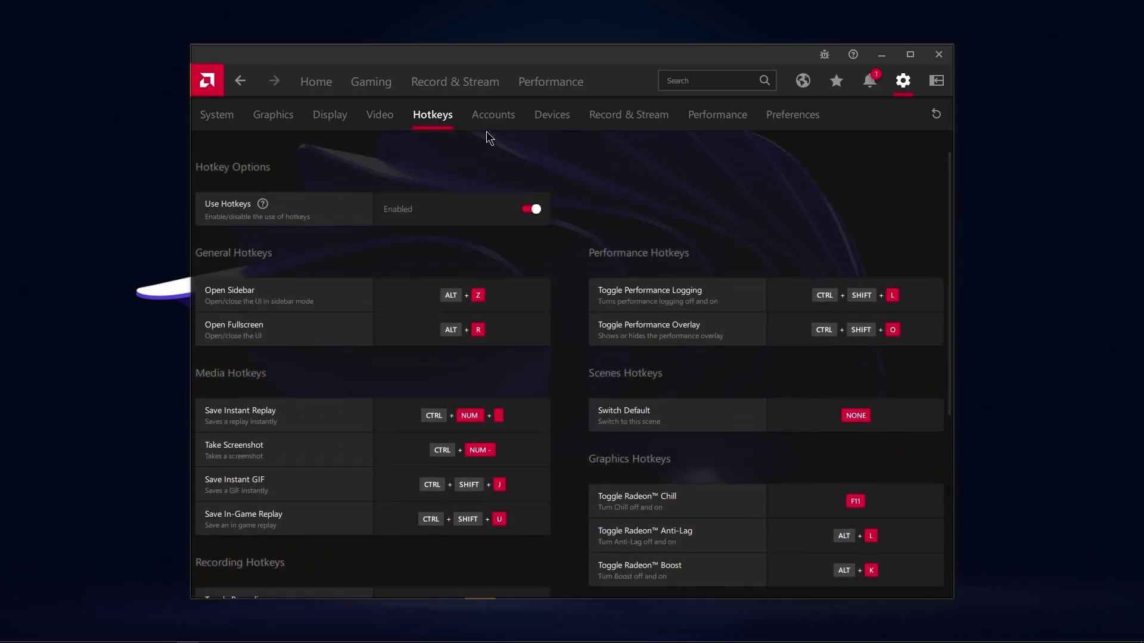
Step: Go past the account and device settings to the Record & Stream settings and enable Record Desktop
click(507, 122)
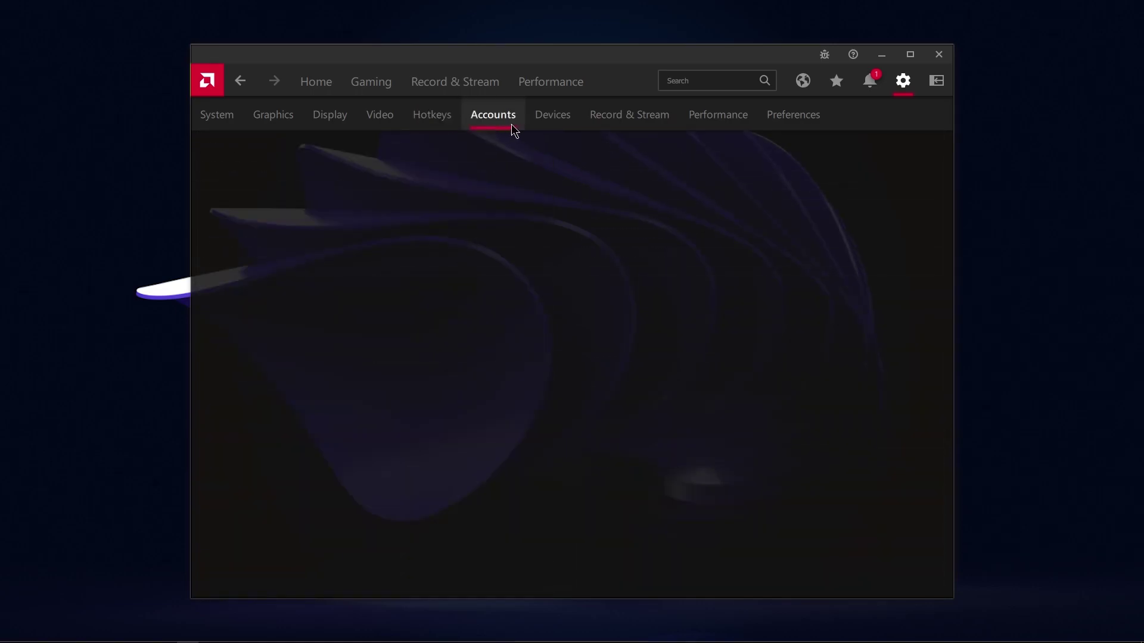
click(560, 121)
click(648, 123)
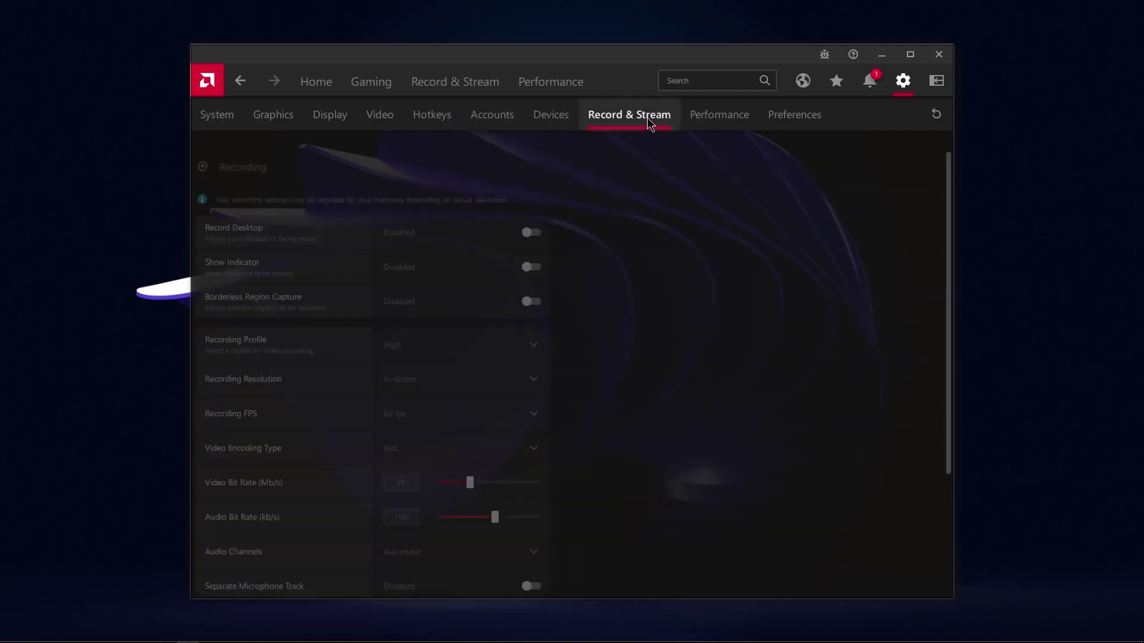
click(441, 233)
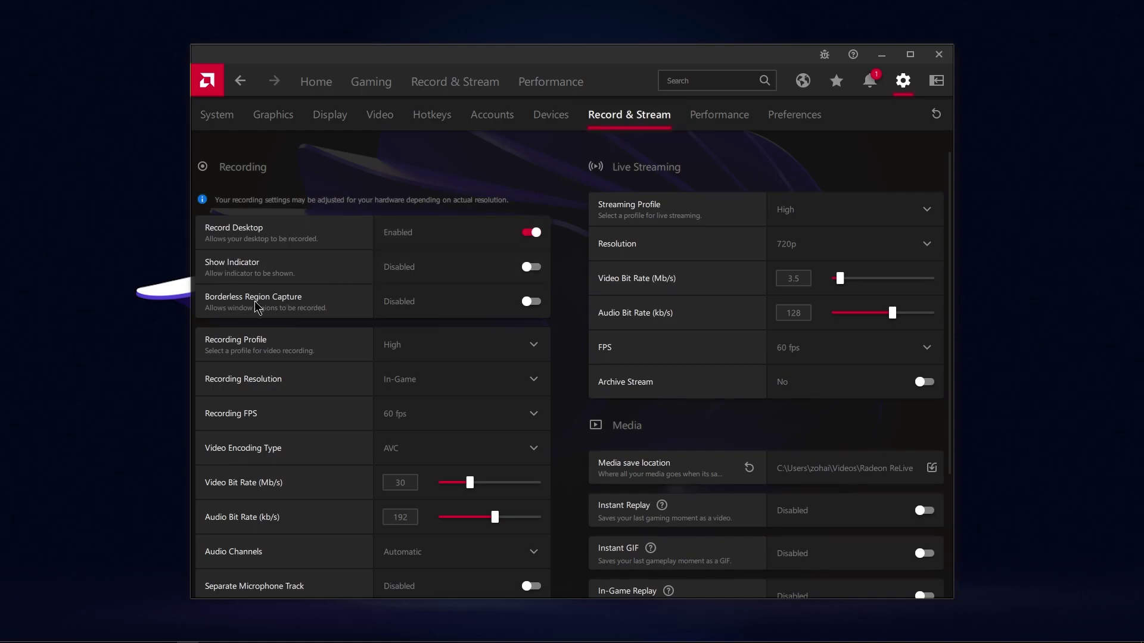
Step: Choose In-Game as the recording resolution and High as the recording profile
click(420, 381)
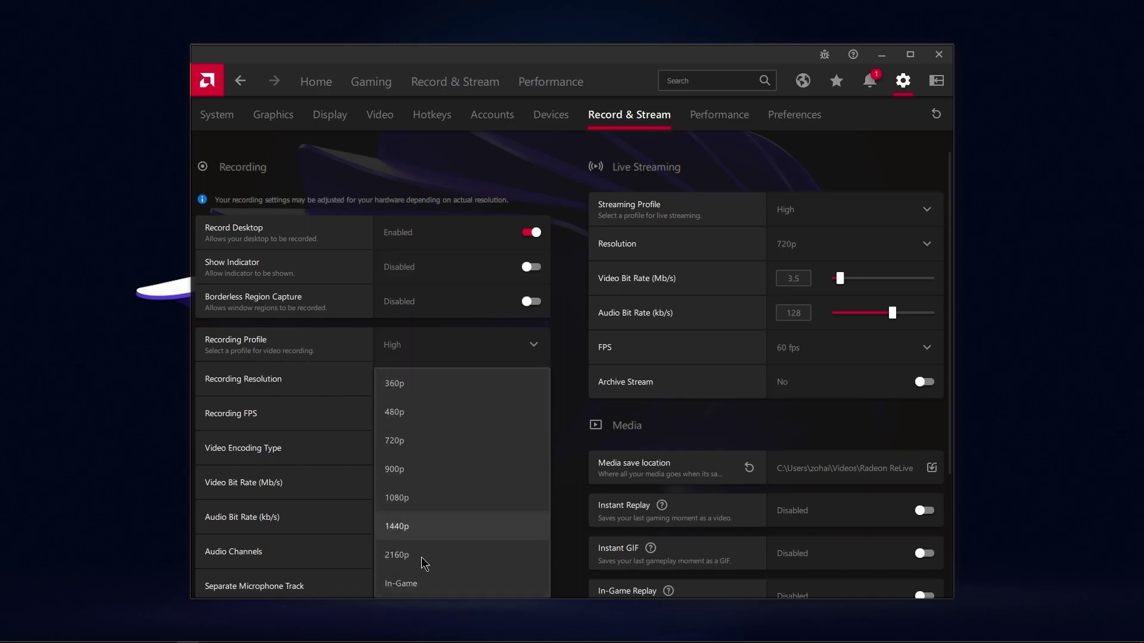
click(421, 590)
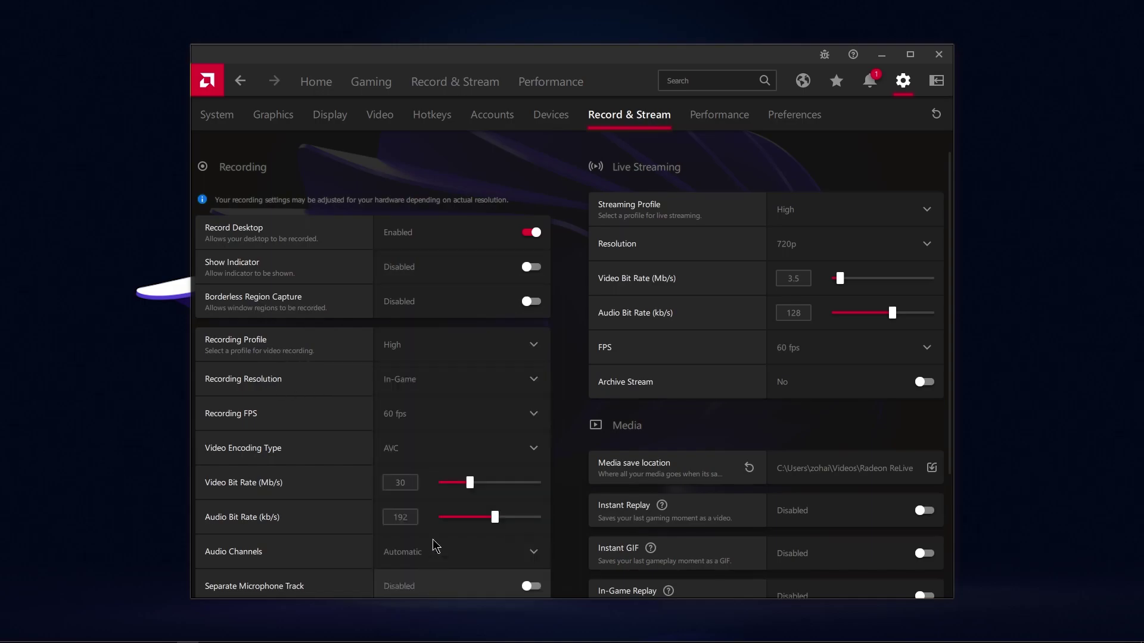
click(419, 349)
click(428, 436)
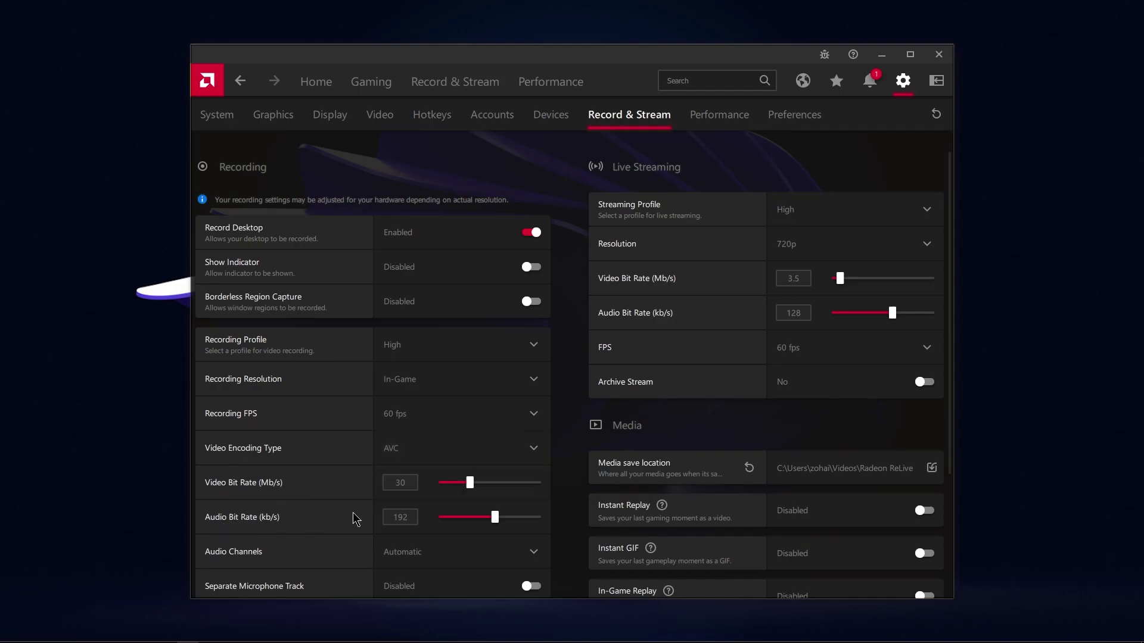
Step: Enable Record Microphone and Push To Talk in the recording settings
scroll(417, 503, down, 1)
scroll(409, 487, down, 1)
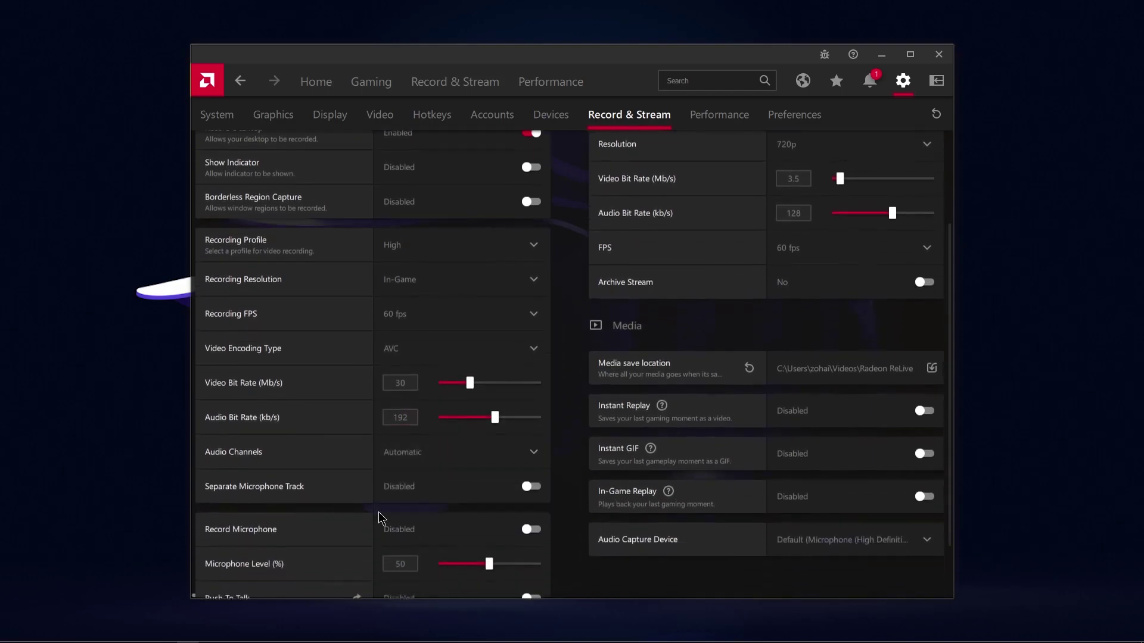
click(537, 473)
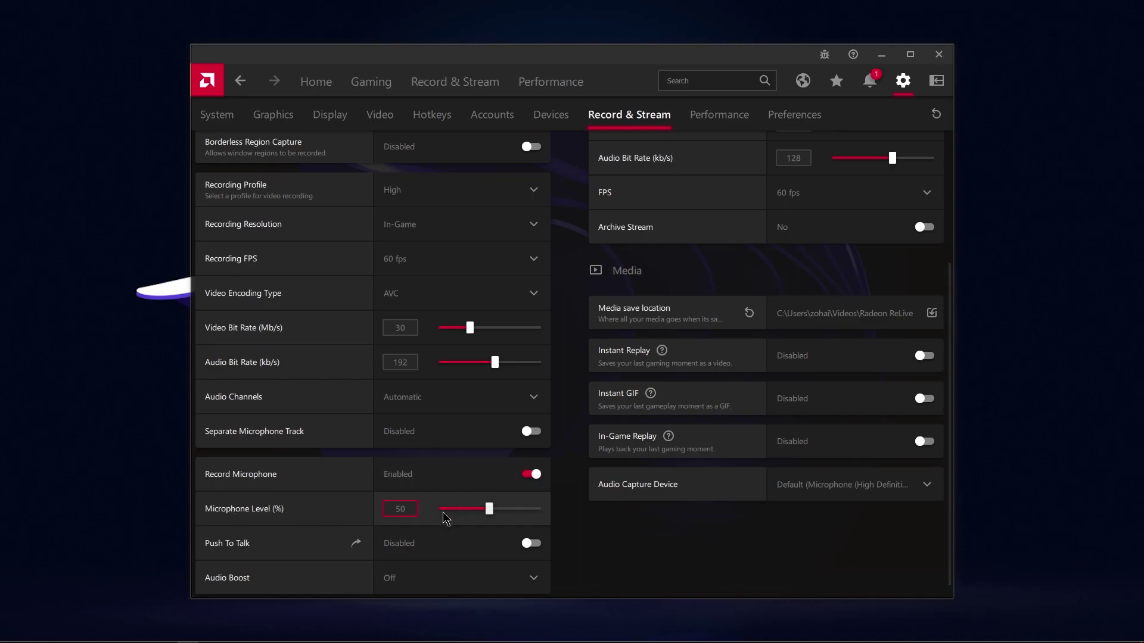
click(426, 549)
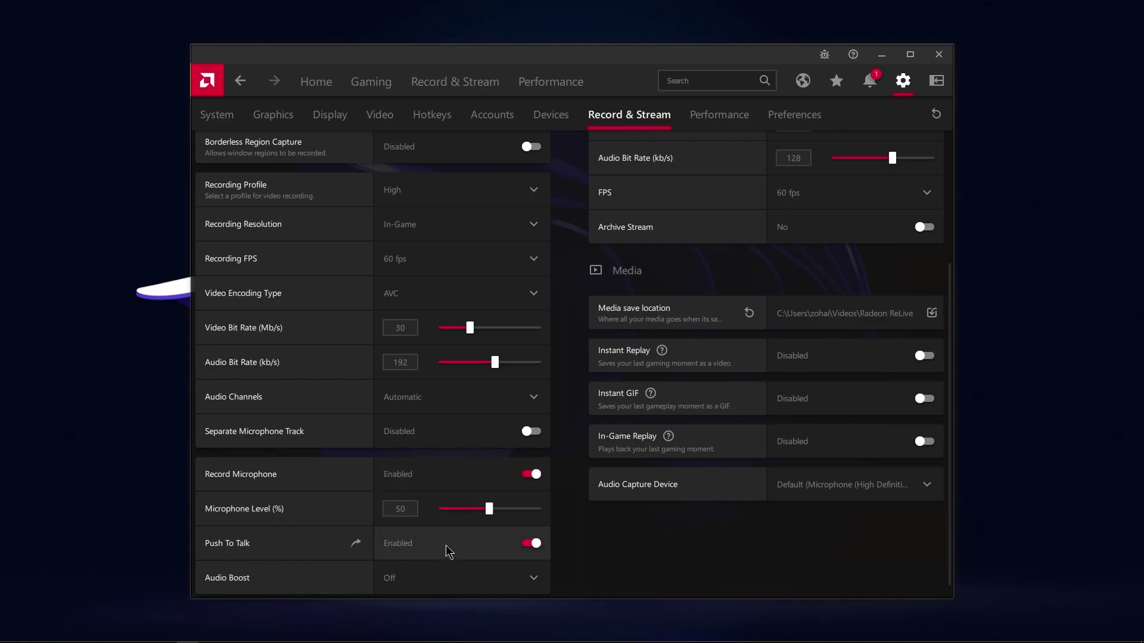
Step: Choose 720p as the live streaming resolution
scroll(436, 524, up, 2)
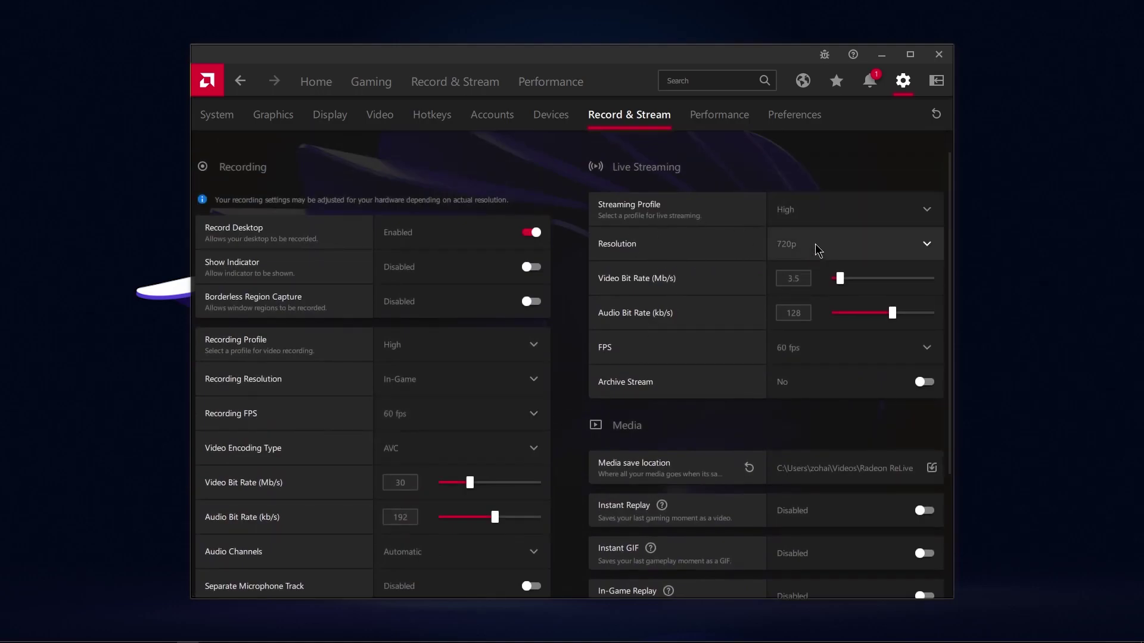
click(817, 248)
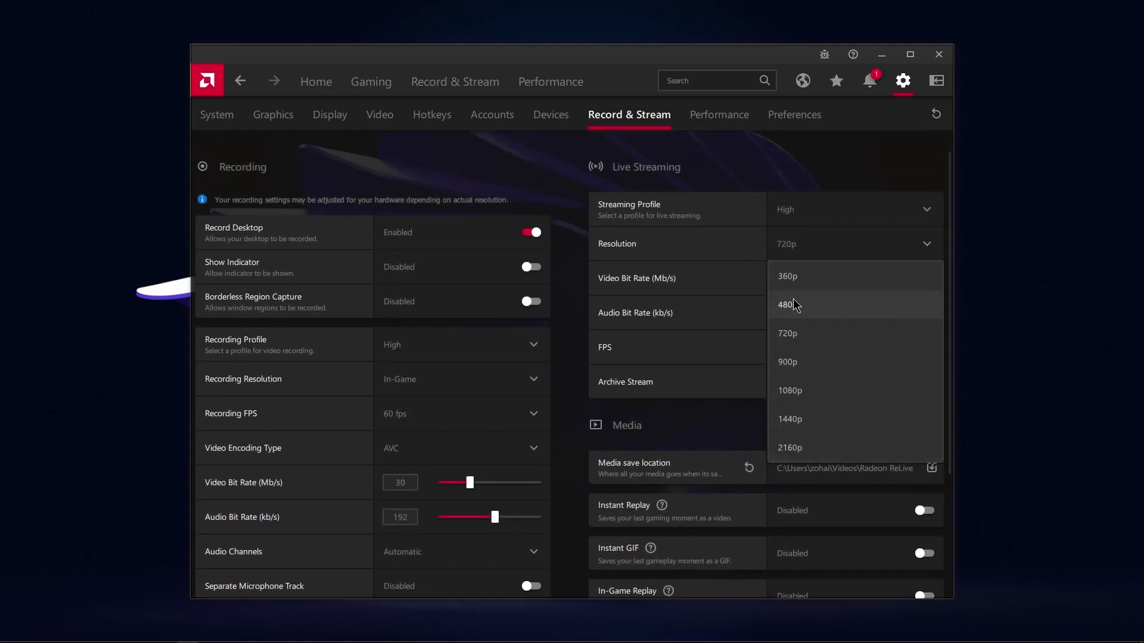
click(799, 336)
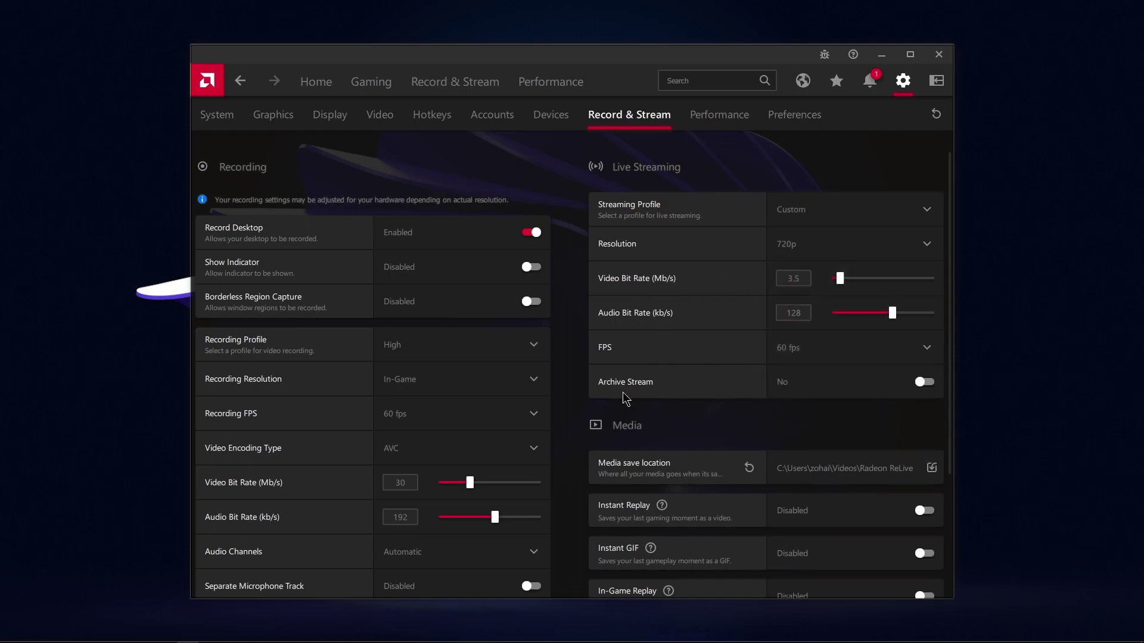
Step: Set the media save location to the Radeon ReLive folder on the YouTube Project (F:) drive
scroll(794, 392, down, 3)
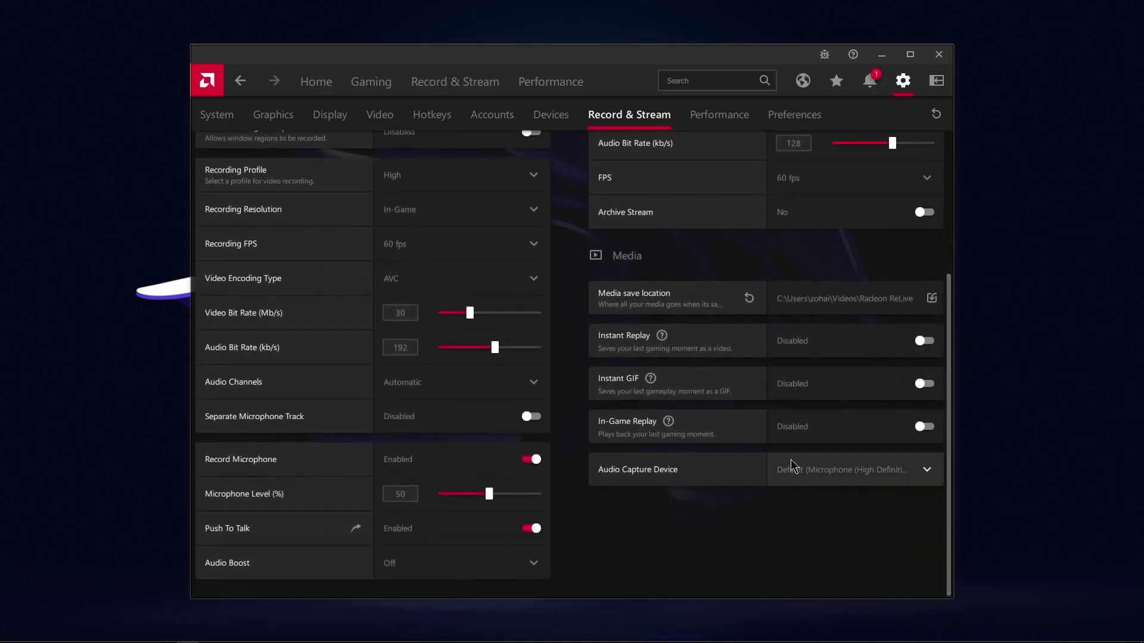
click(829, 307)
scroll(268, 289, down, 2)
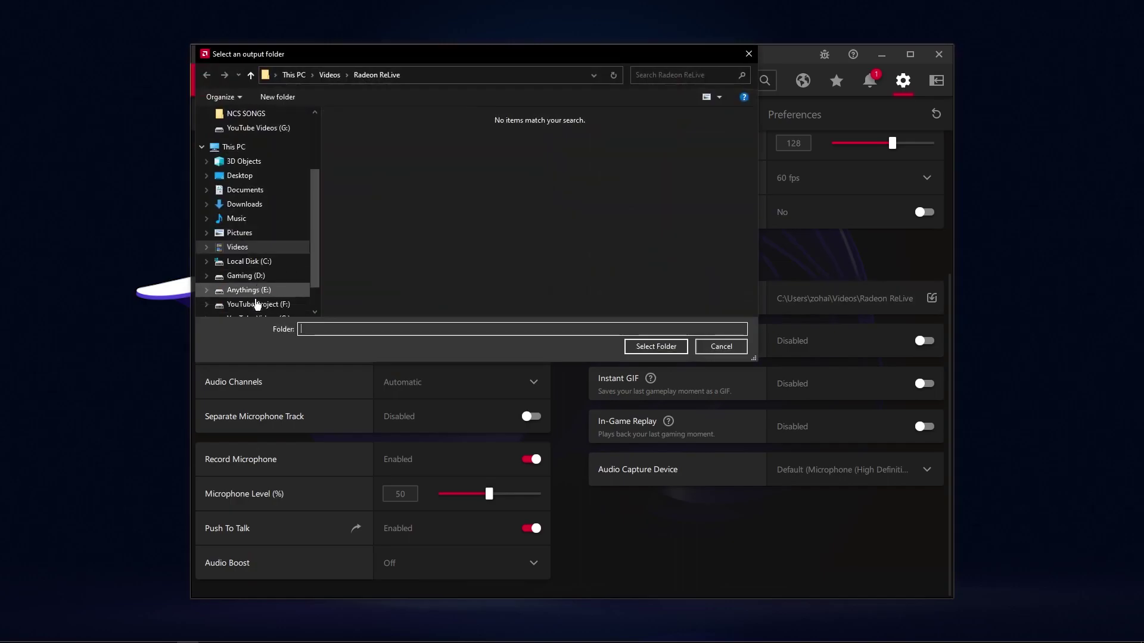
click(259, 292)
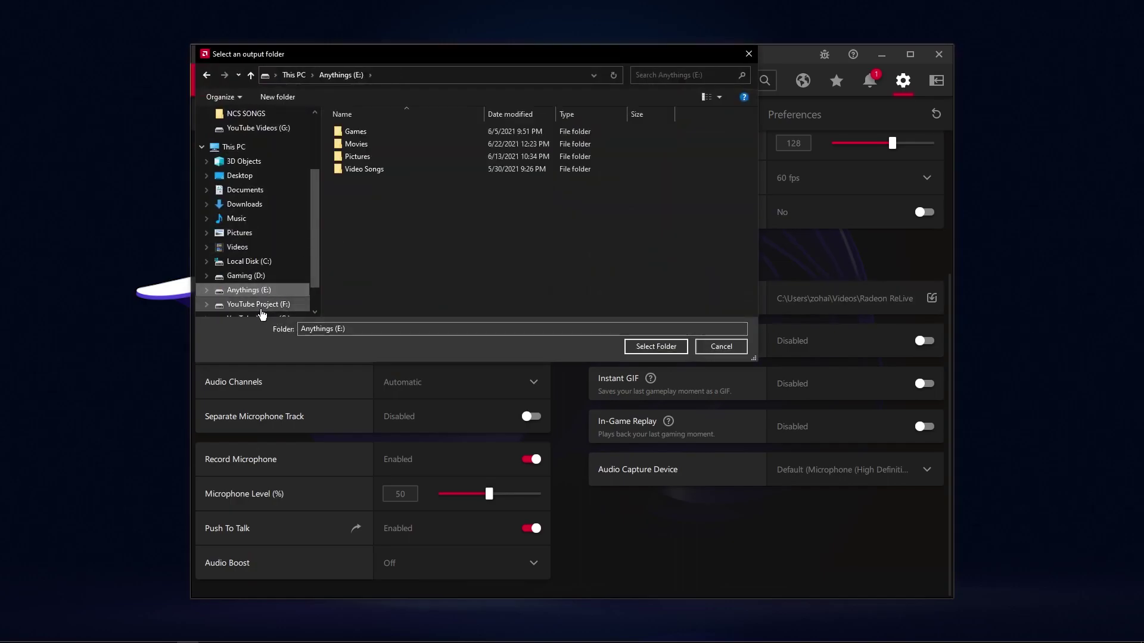
click(260, 305)
click(383, 235)
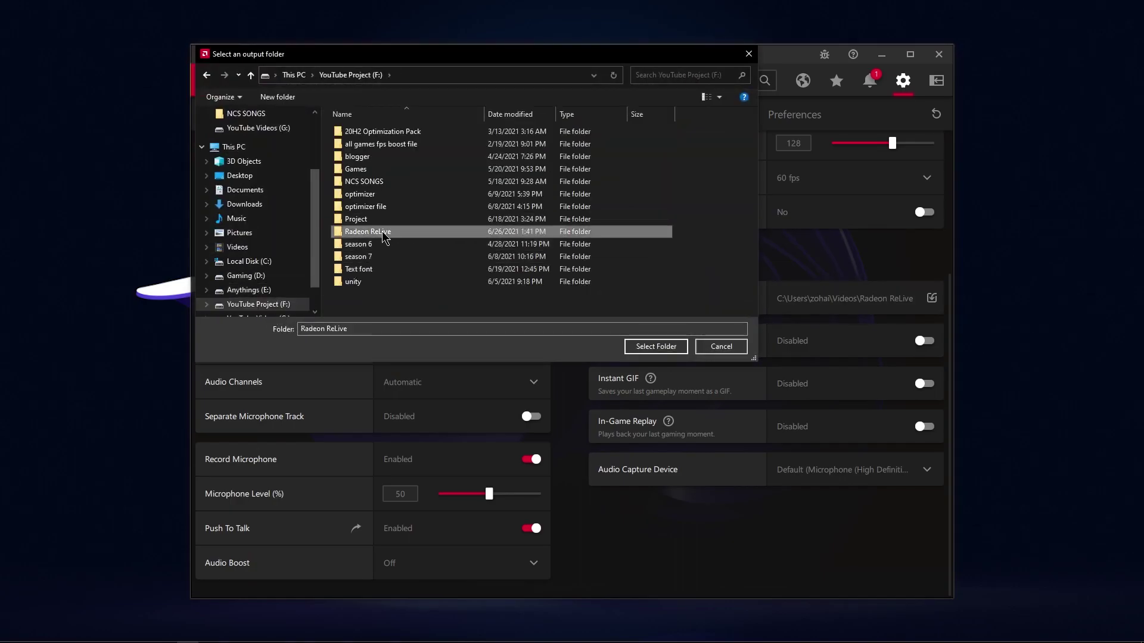
click(655, 347)
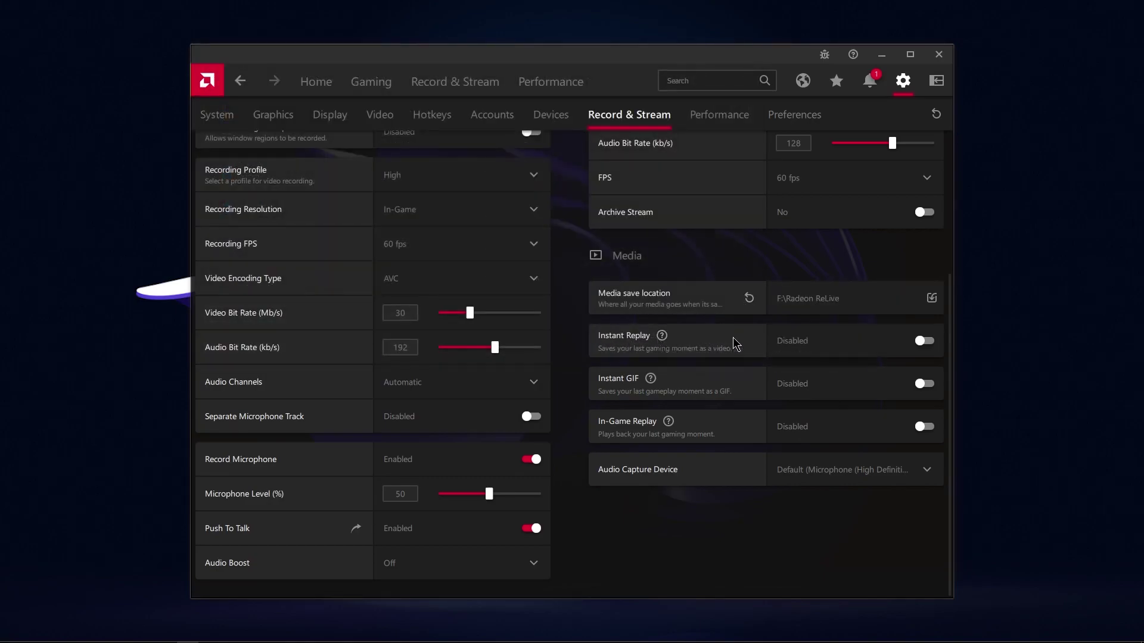
Step: Enable Instant Replay, check its buffer storage options, and disable Instant Replay again
click(921, 342)
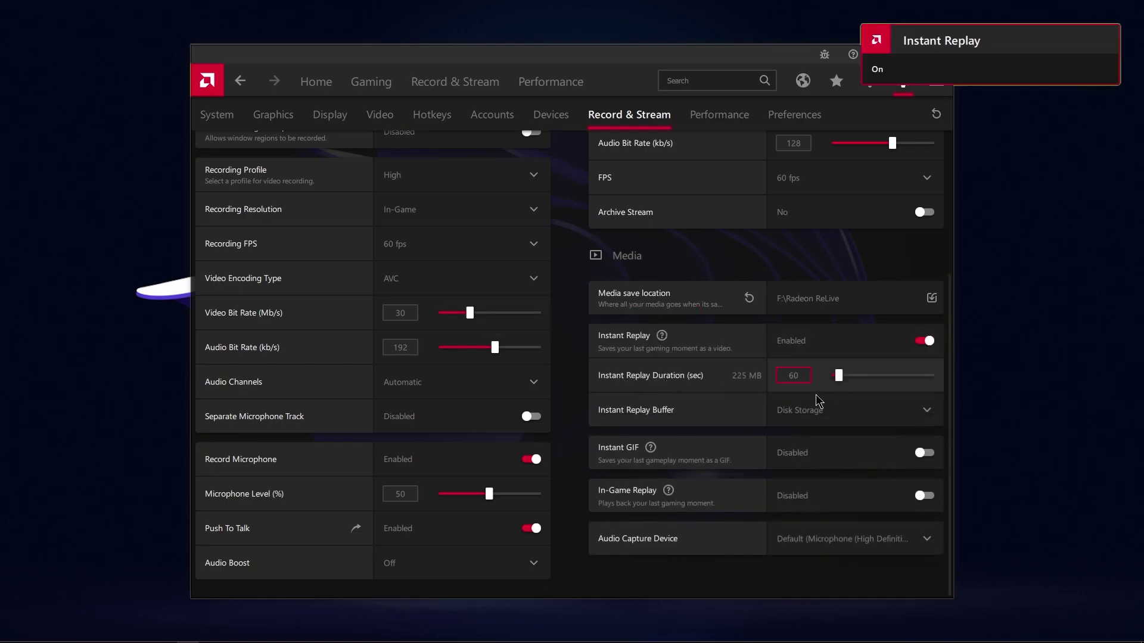
click(832, 412)
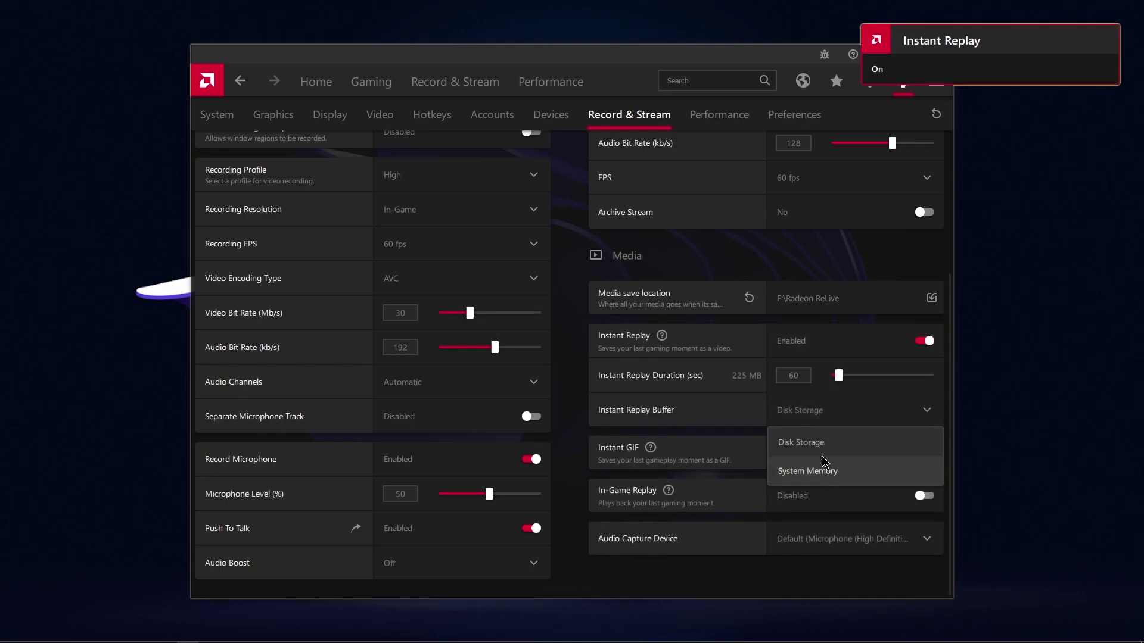
click(822, 414)
click(822, 413)
click(900, 343)
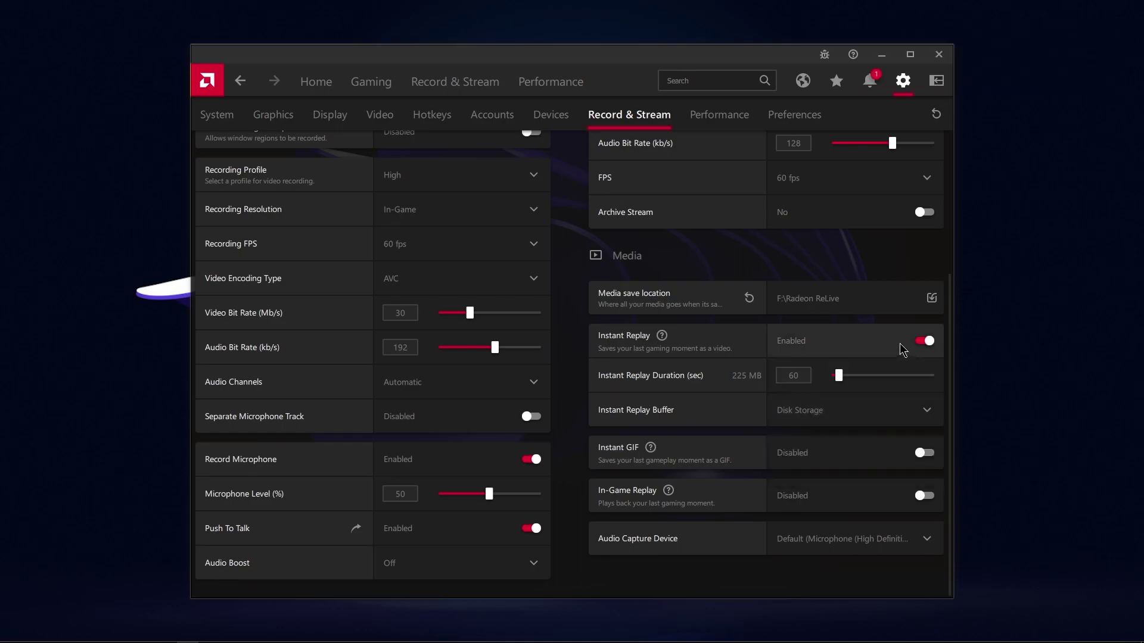
click(900, 343)
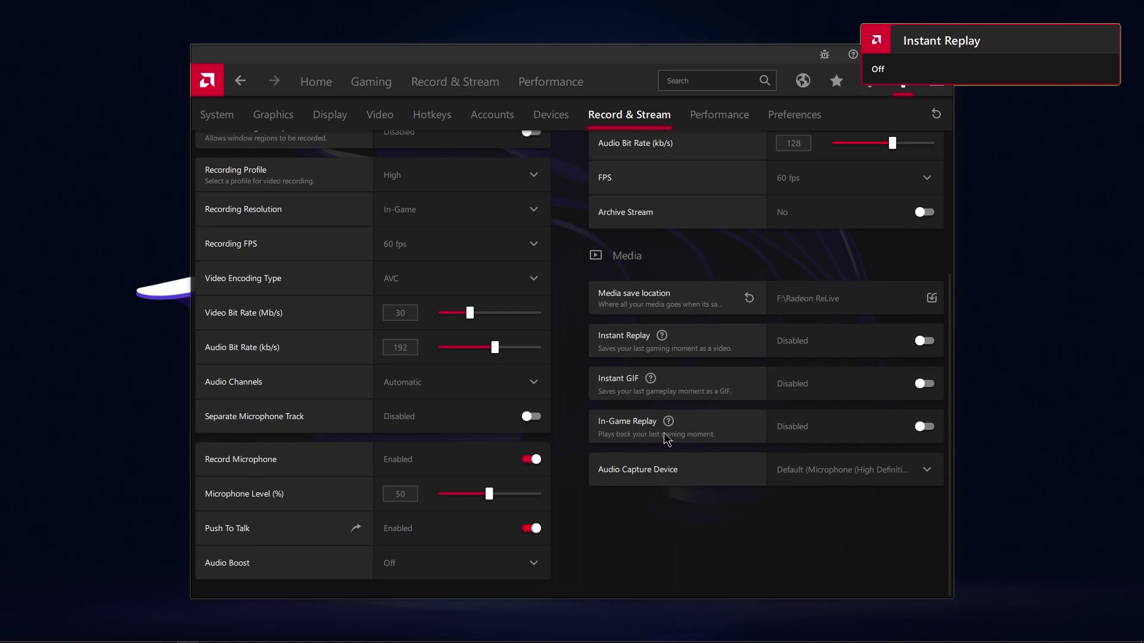
Step: Choose the default High Definition Audio microphone as the audio capture device for media
click(820, 472)
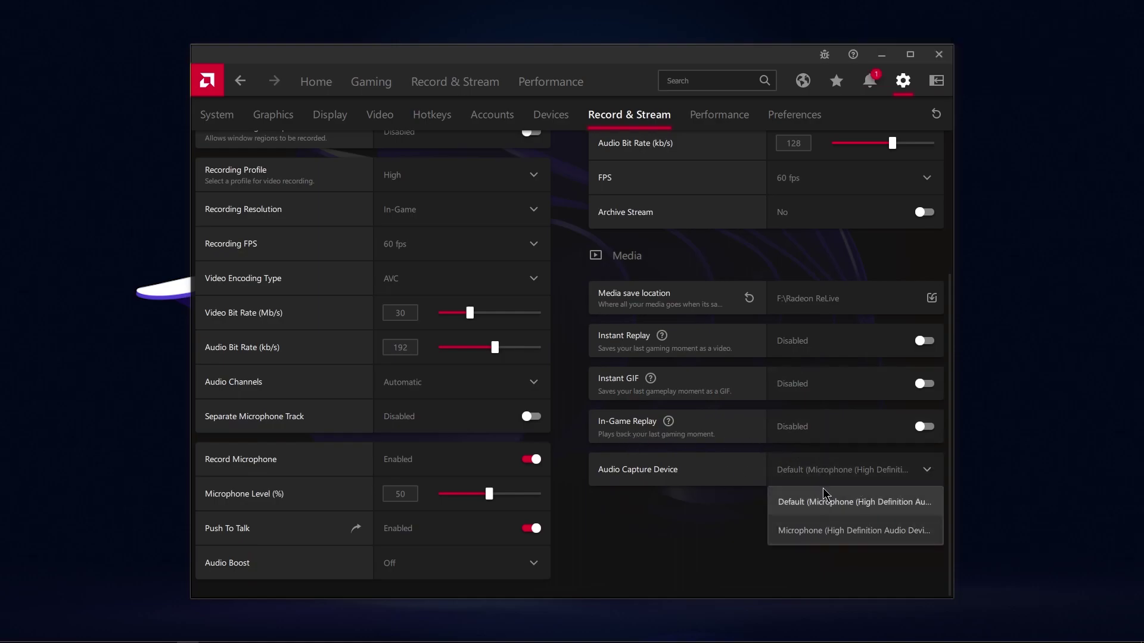
click(825, 500)
scroll(735, 172, up, 3)
Step: Disable In-Game Overlay, Web Browser, Upgrade Advisor, System Tray Menu, Advertisements and Toast Notifications in the general preferences
click(718, 114)
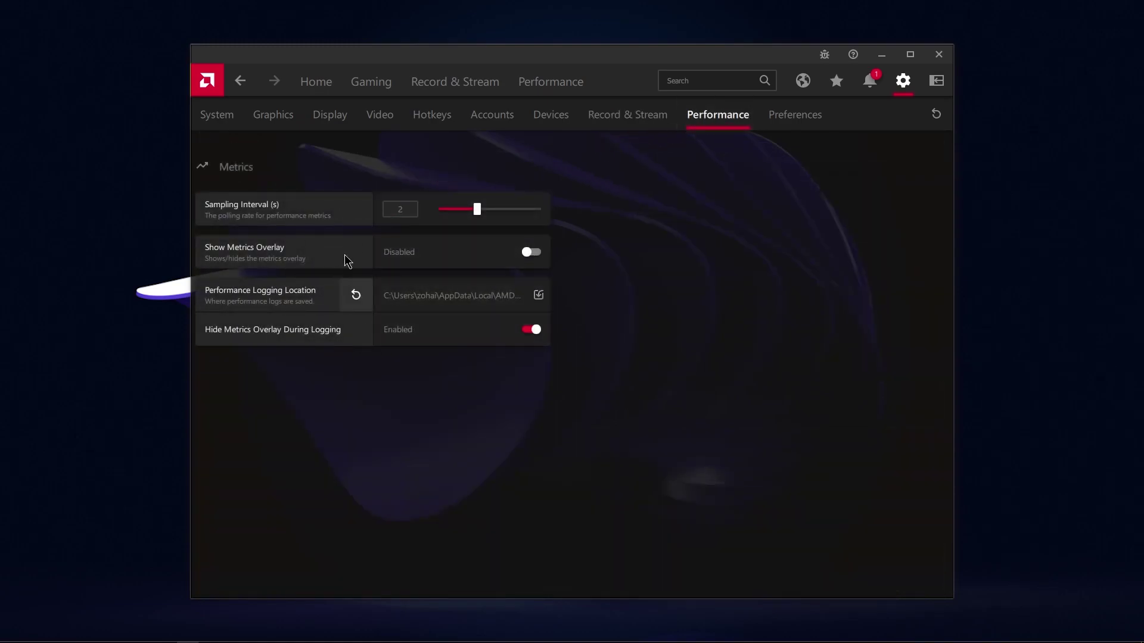
click(785, 120)
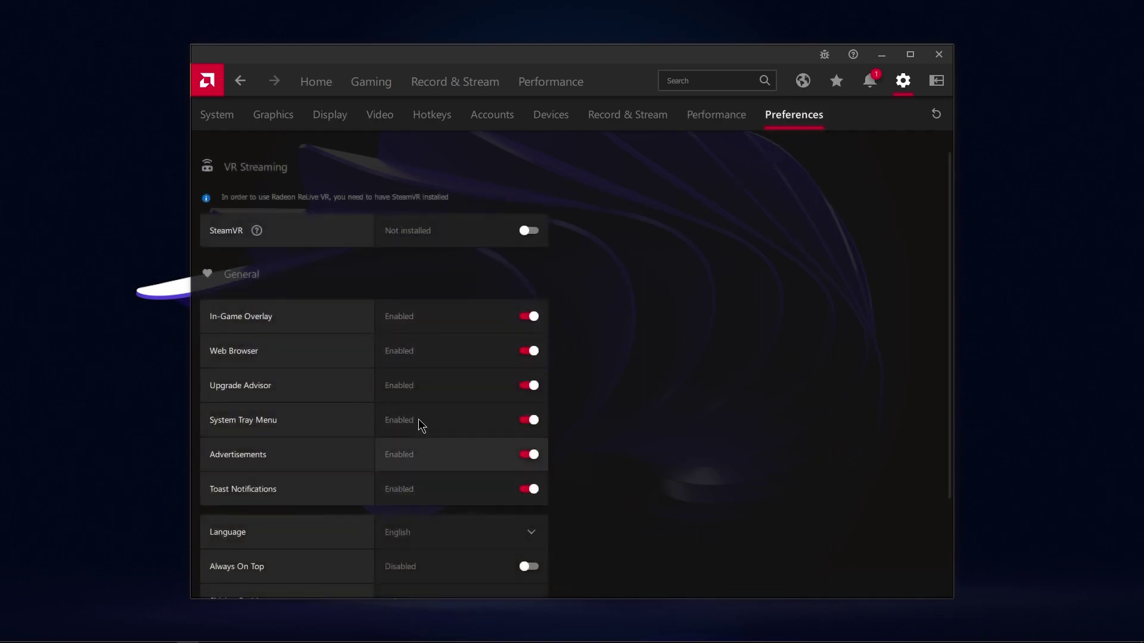
click(439, 317)
click(440, 351)
click(442, 385)
click(444, 420)
click(444, 455)
click(442, 489)
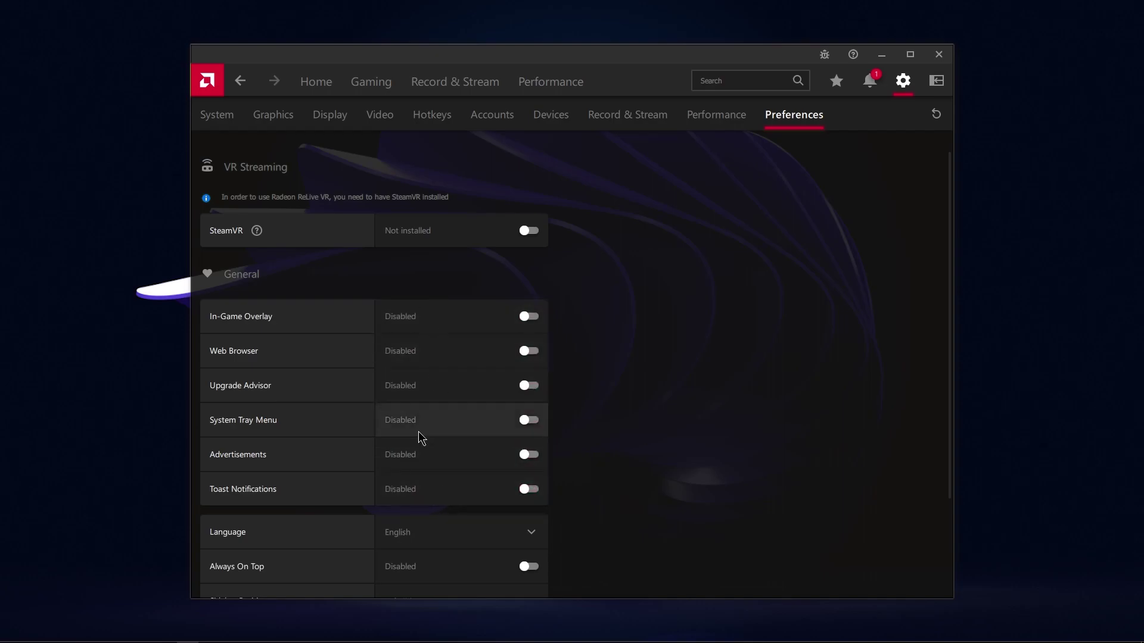
Step: Enable Toast Notifications, Advertisements, System Tray Menu, Upgrade Advisor, Web Browser and In-Game Overlay again
click(458, 489)
click(463, 455)
click(467, 421)
click(468, 385)
click(469, 352)
click(464, 318)
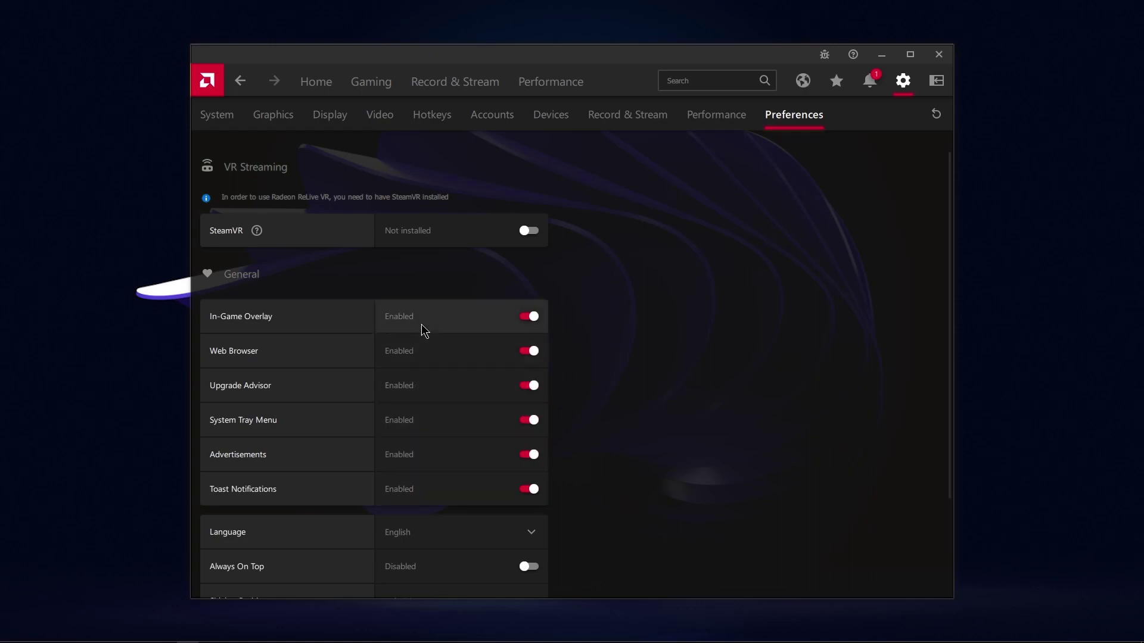
scroll(438, 372, down, 2)
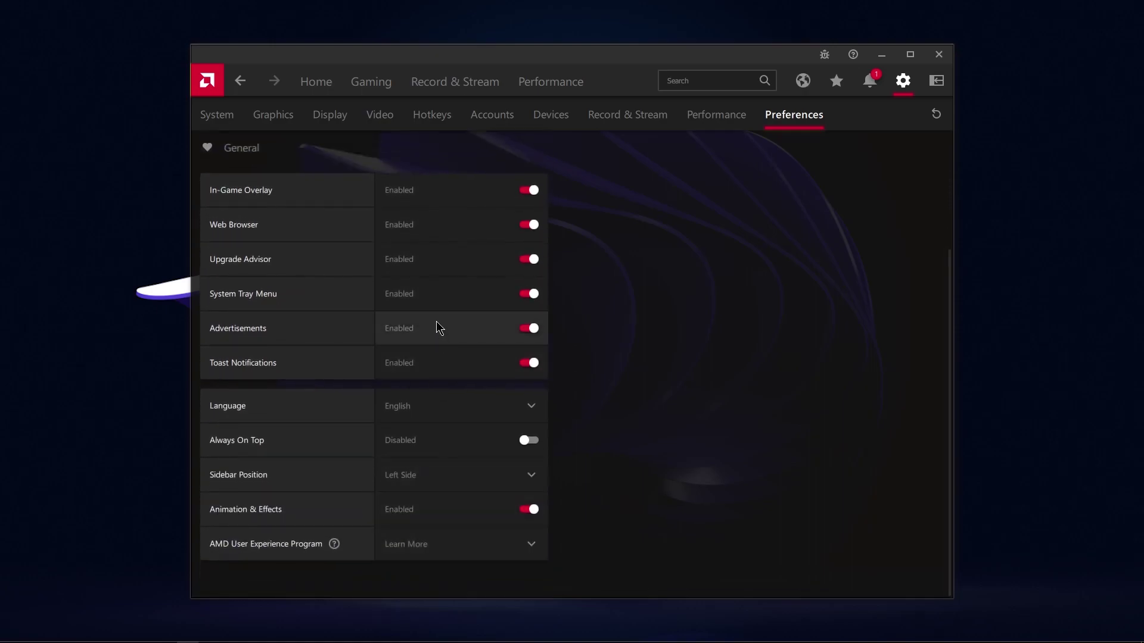
scroll(435, 262, up, 1)
Step: Complete the Record & Stream setup wizard for Recording, accepting the existing microphone and High quality settings
click(453, 89)
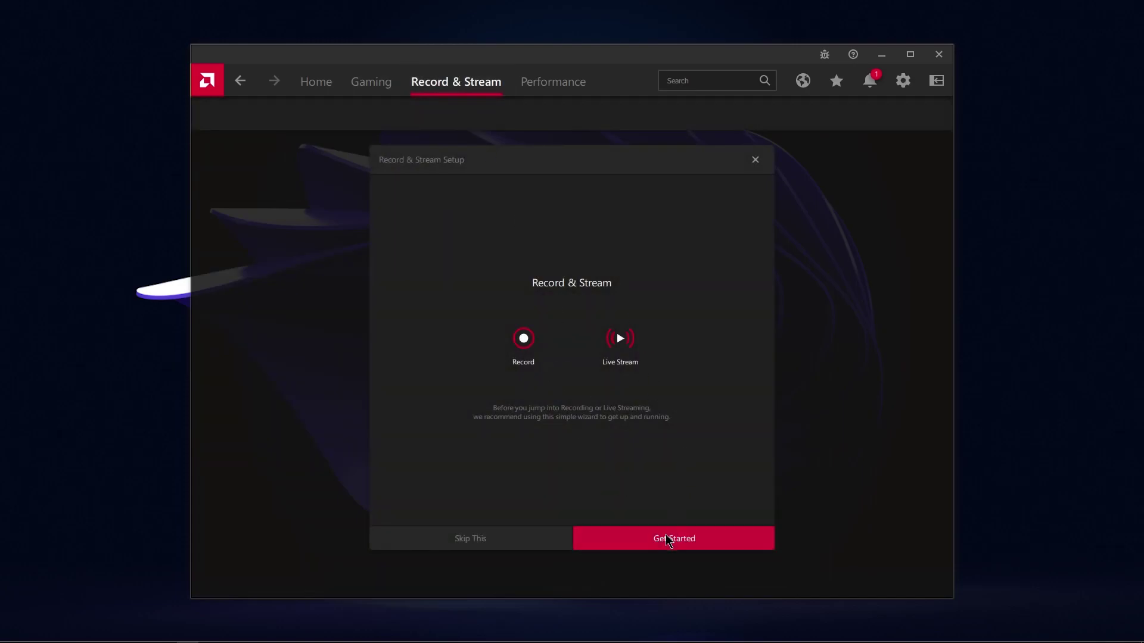
click(667, 540)
click(477, 345)
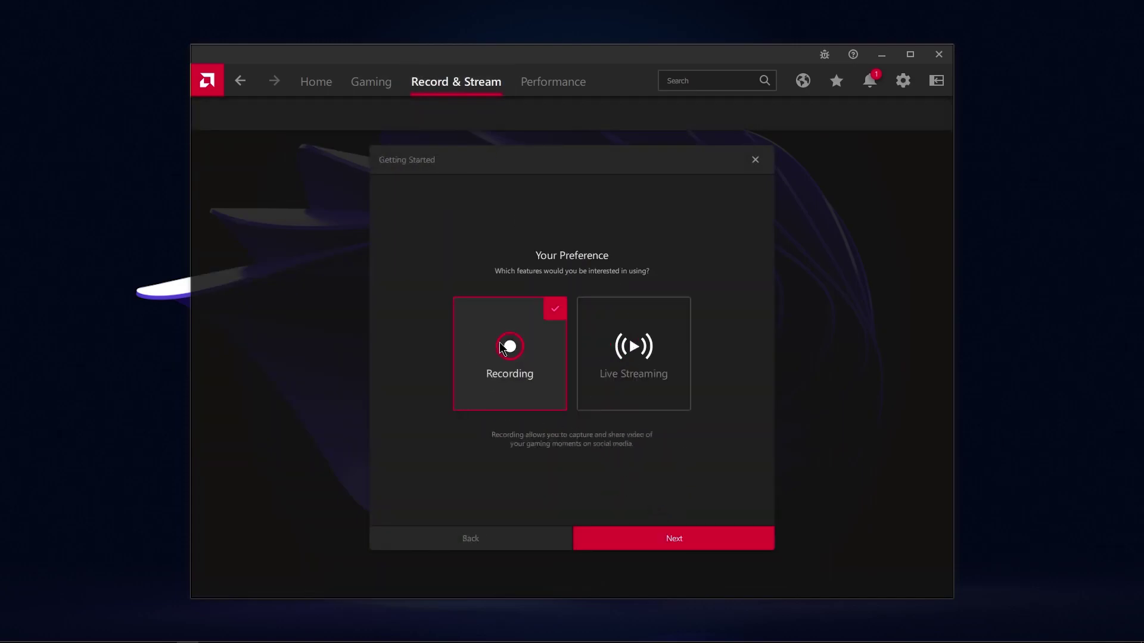
click(661, 543)
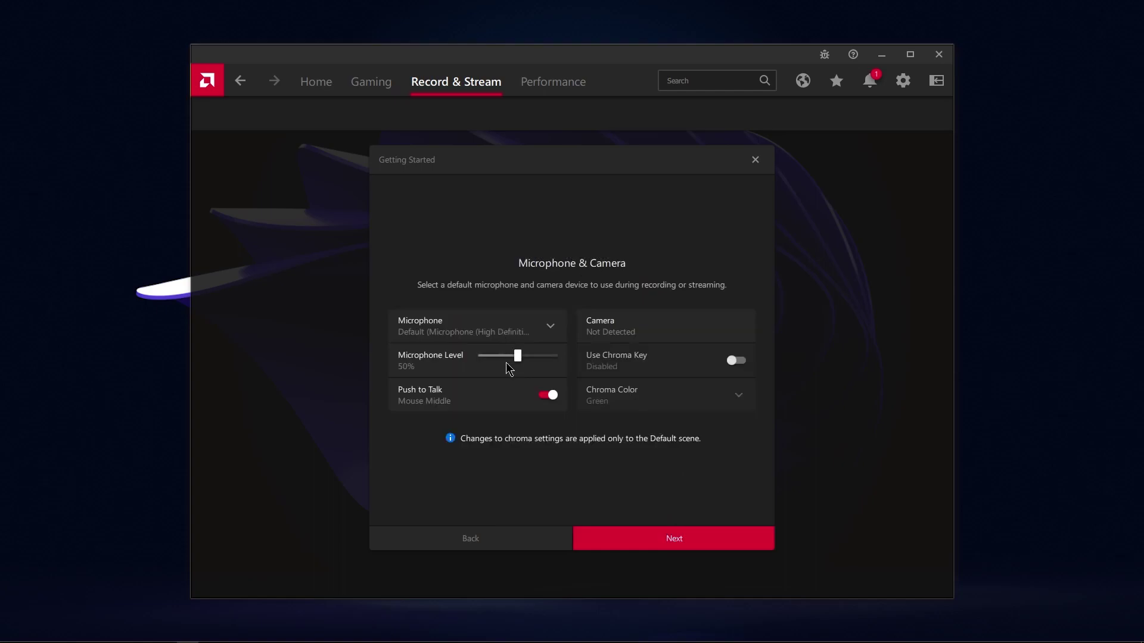
click(650, 543)
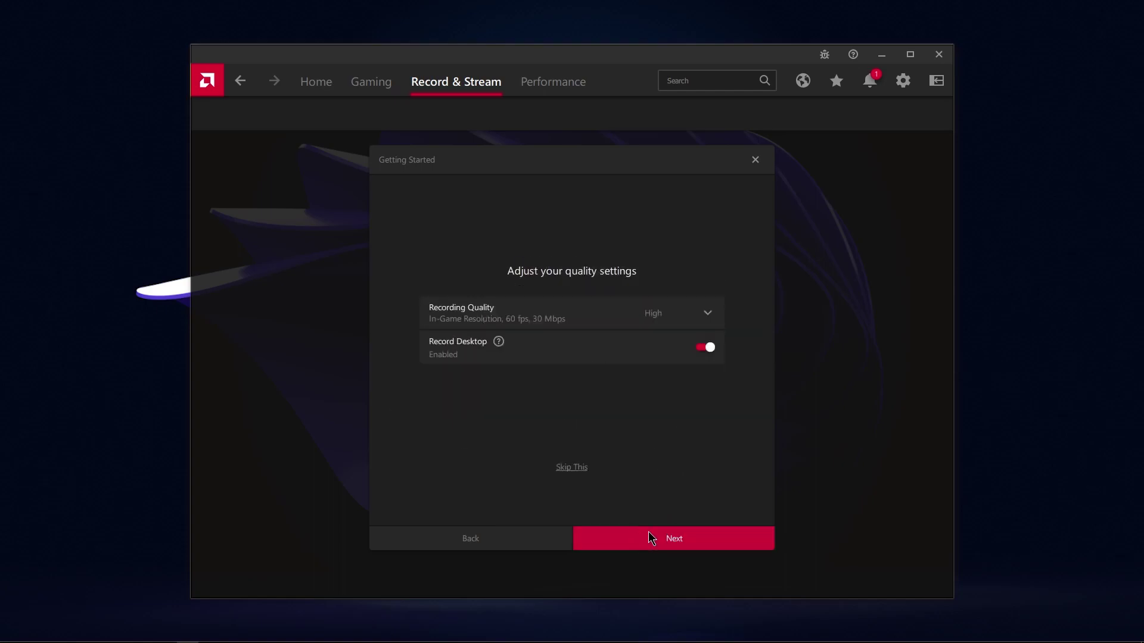
click(664, 541)
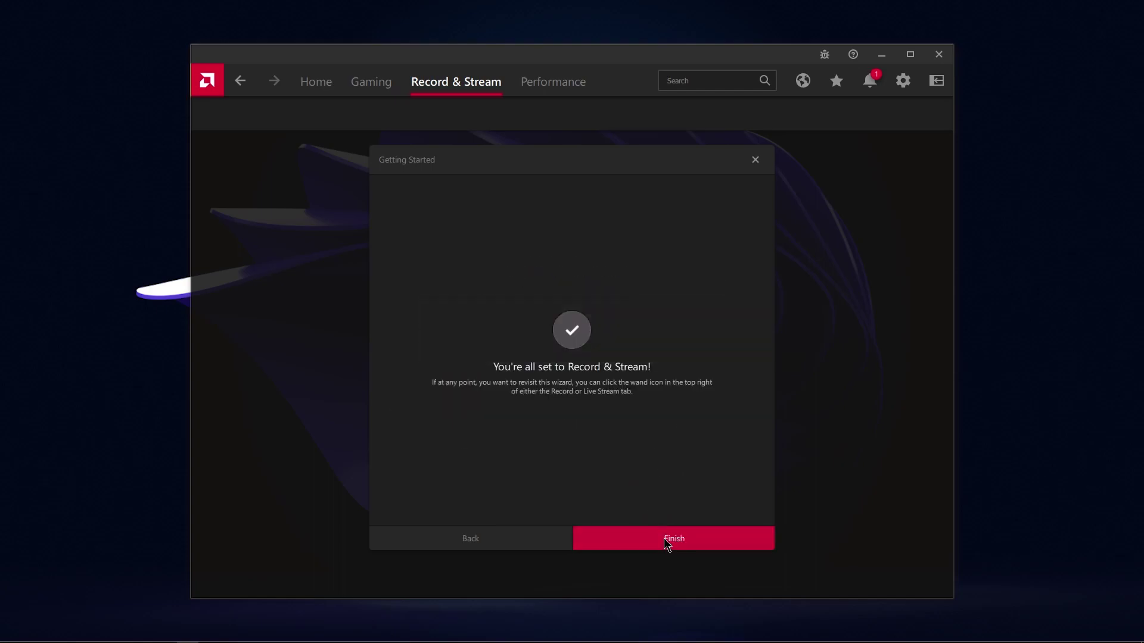
click(686, 538)
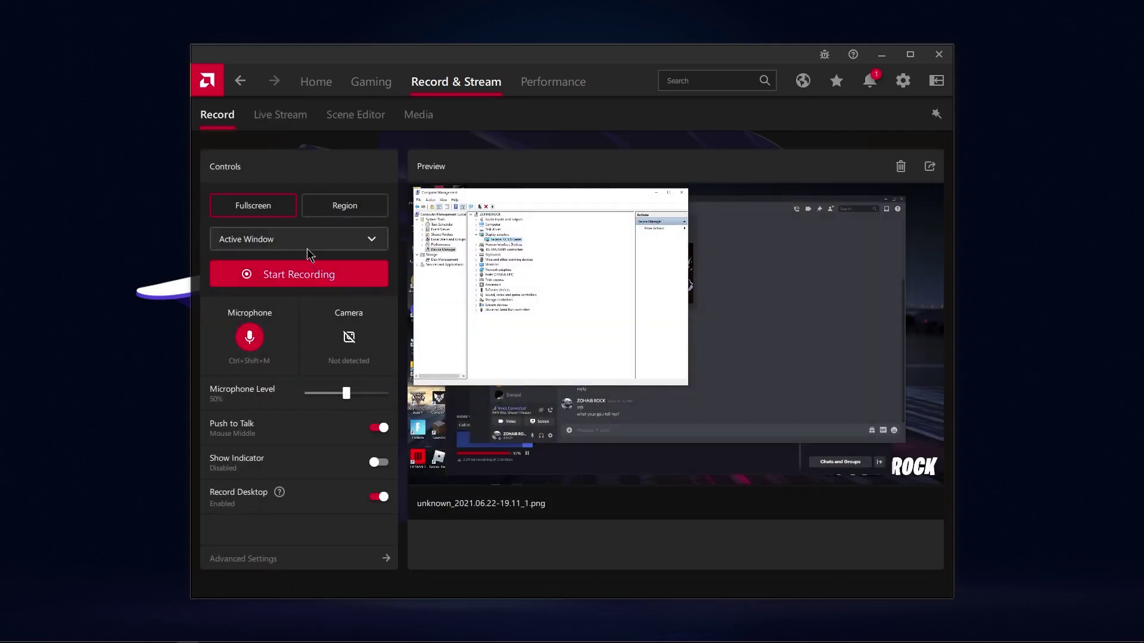
Step: Set the live stream account to Custom Stream and review its streaming controls
click(280, 114)
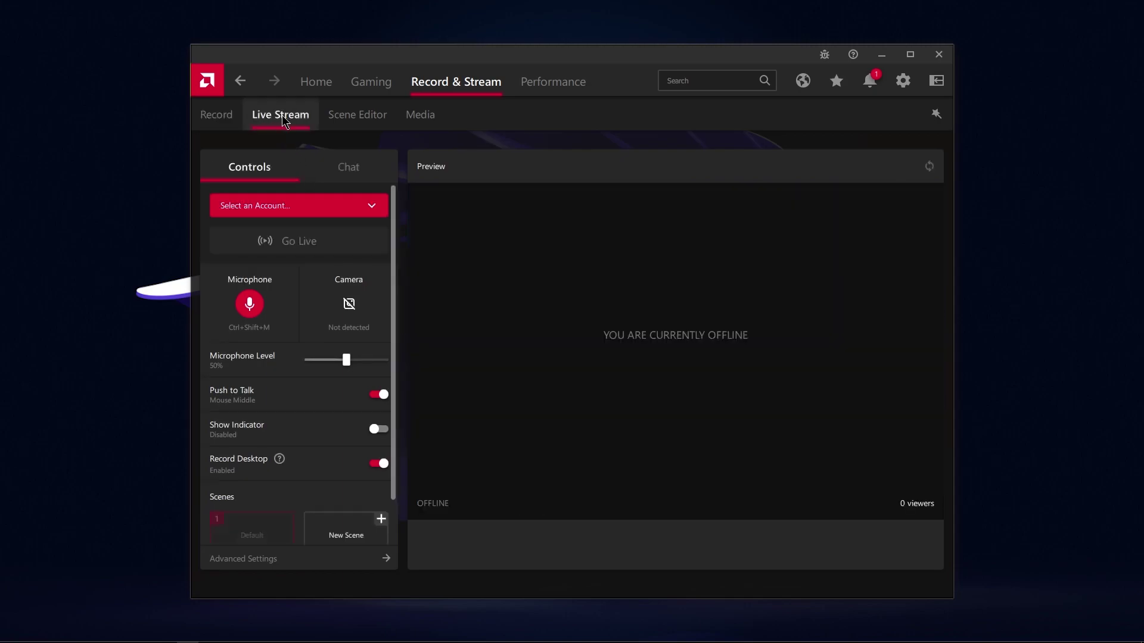
click(349, 211)
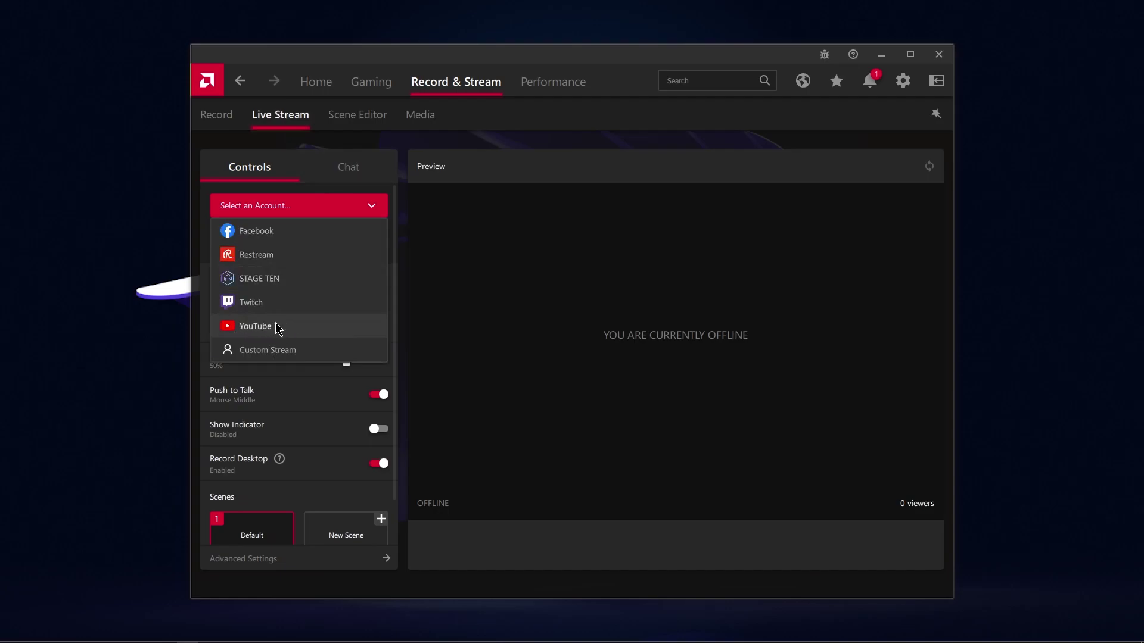
click(272, 349)
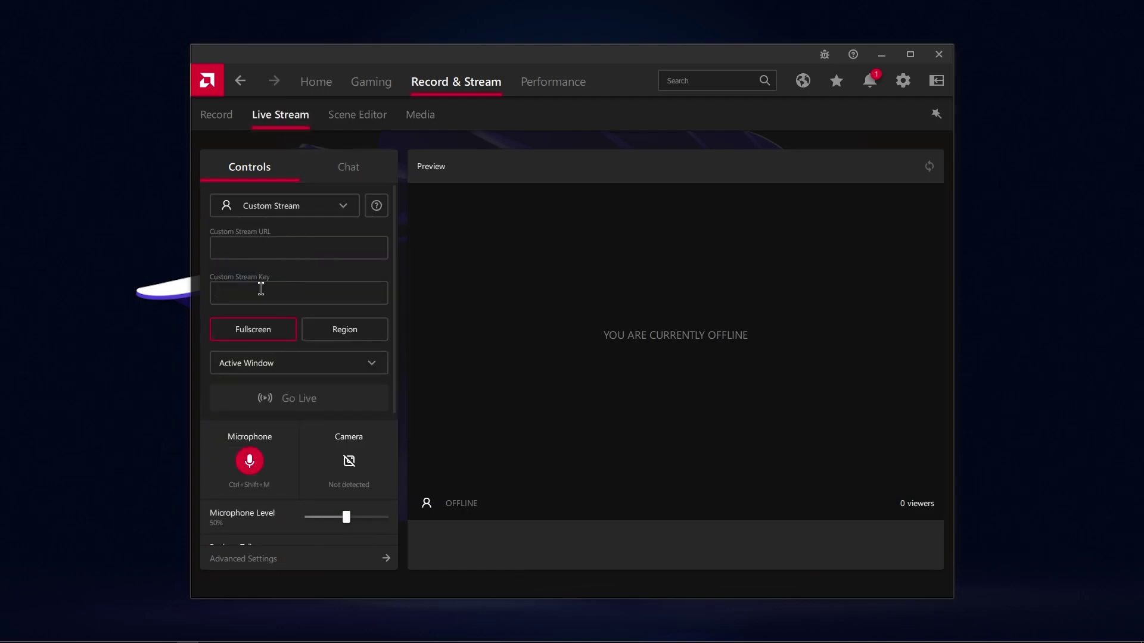
scroll(299, 328, down, 3)
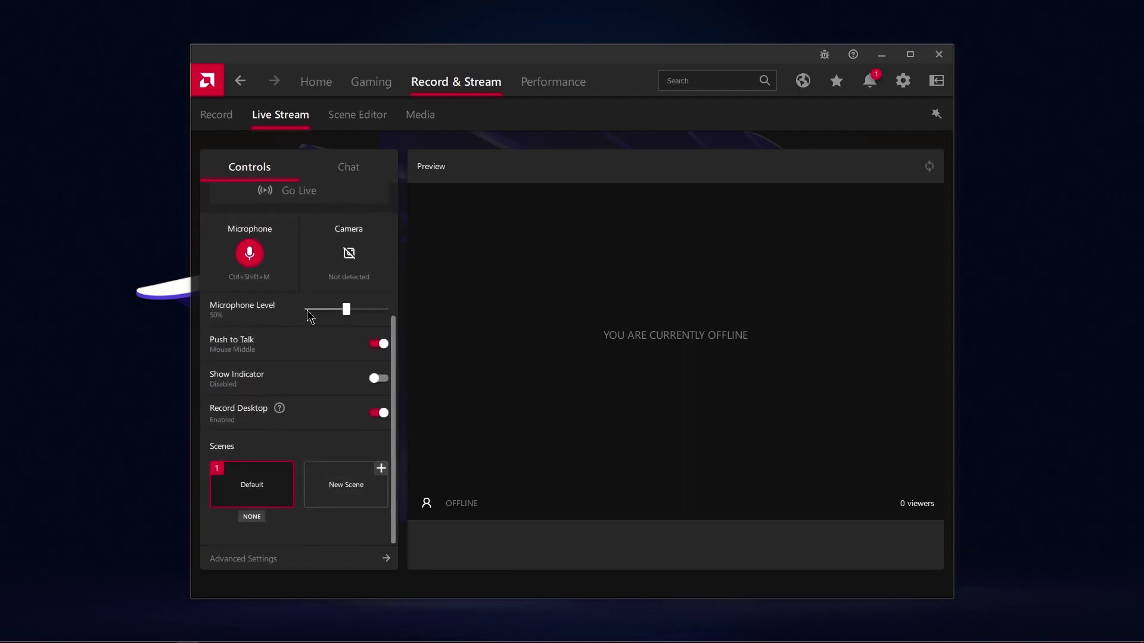
scroll(331, 338, up, 3)
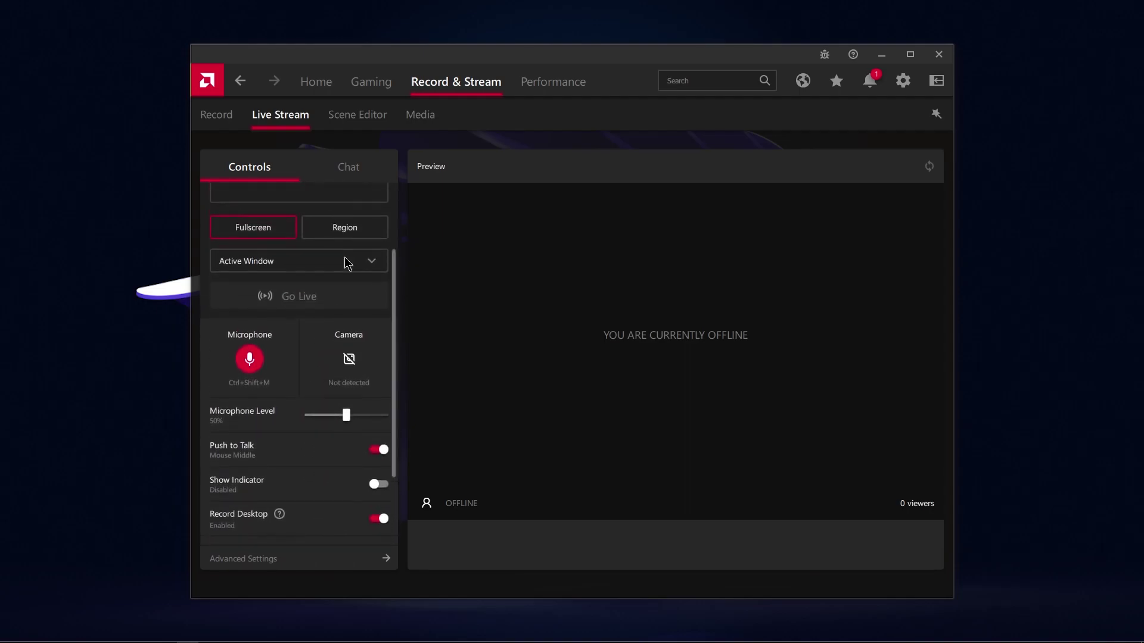
Step: Look through the scene editor, the media section, and the performance metrics tracking and overlay options
click(358, 116)
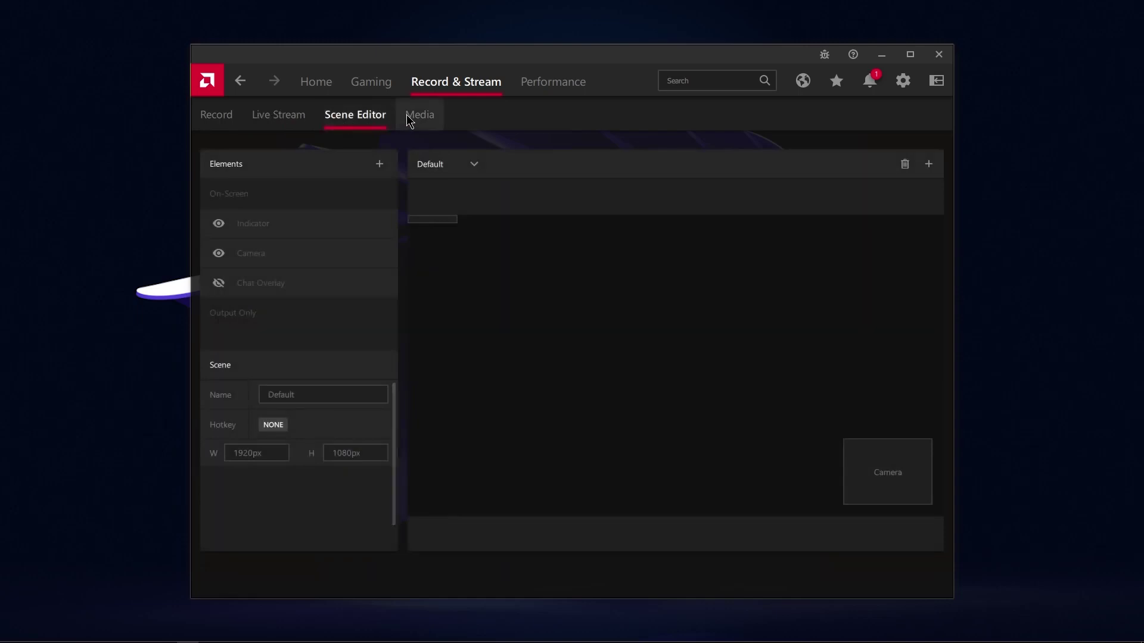
click(408, 116)
click(539, 82)
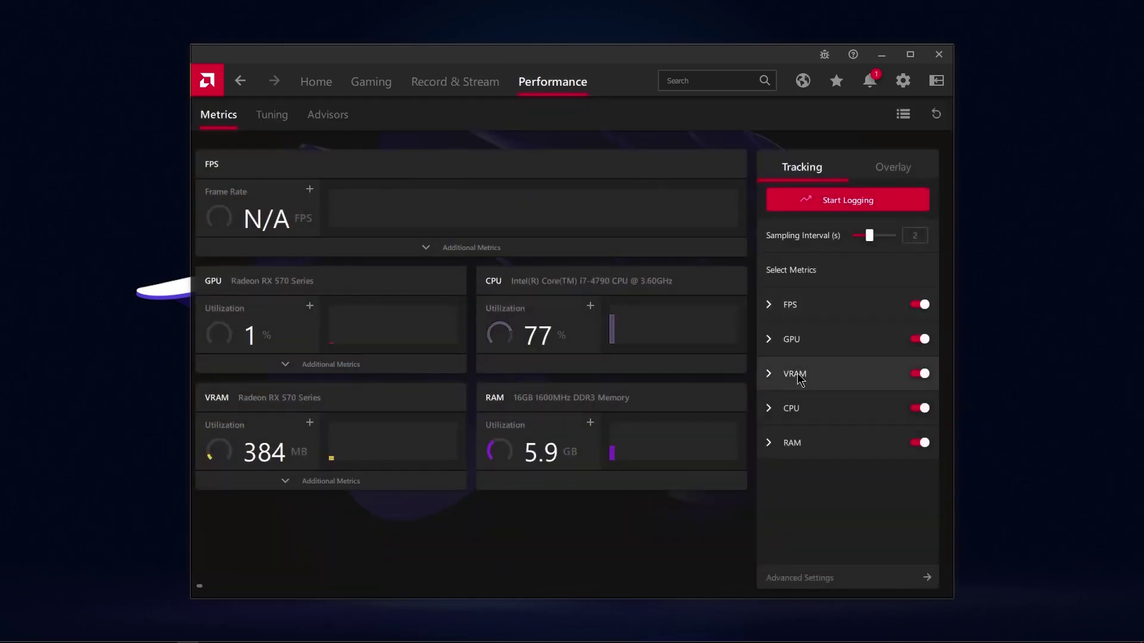
click(878, 174)
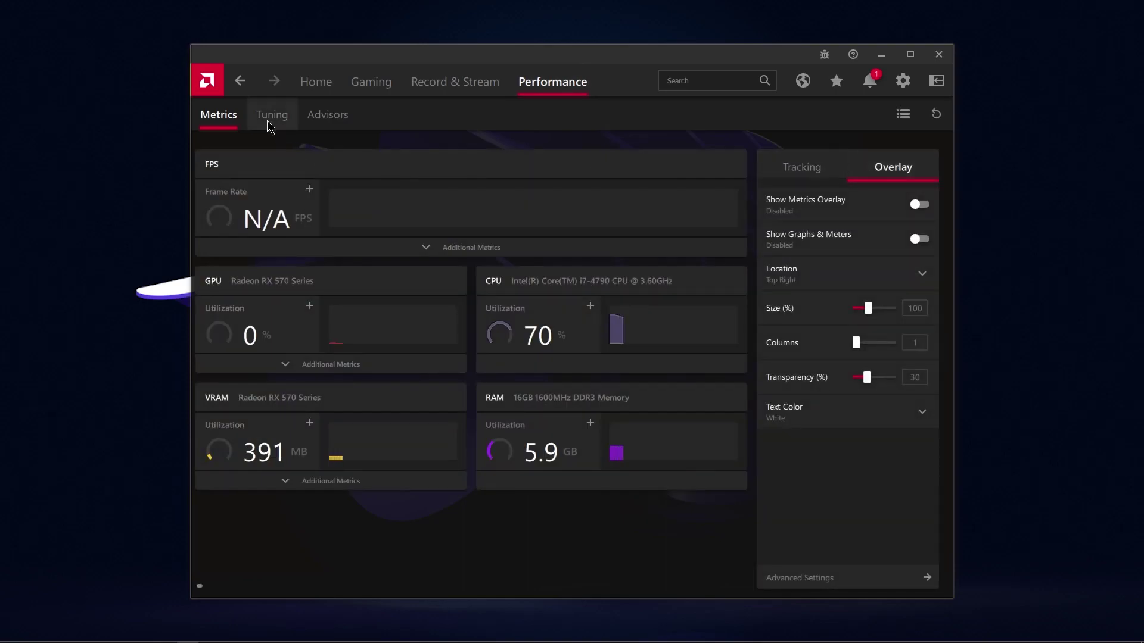
Step: Accept the GPU tuning license agreement and select the Global Tuning profile
click(290, 124)
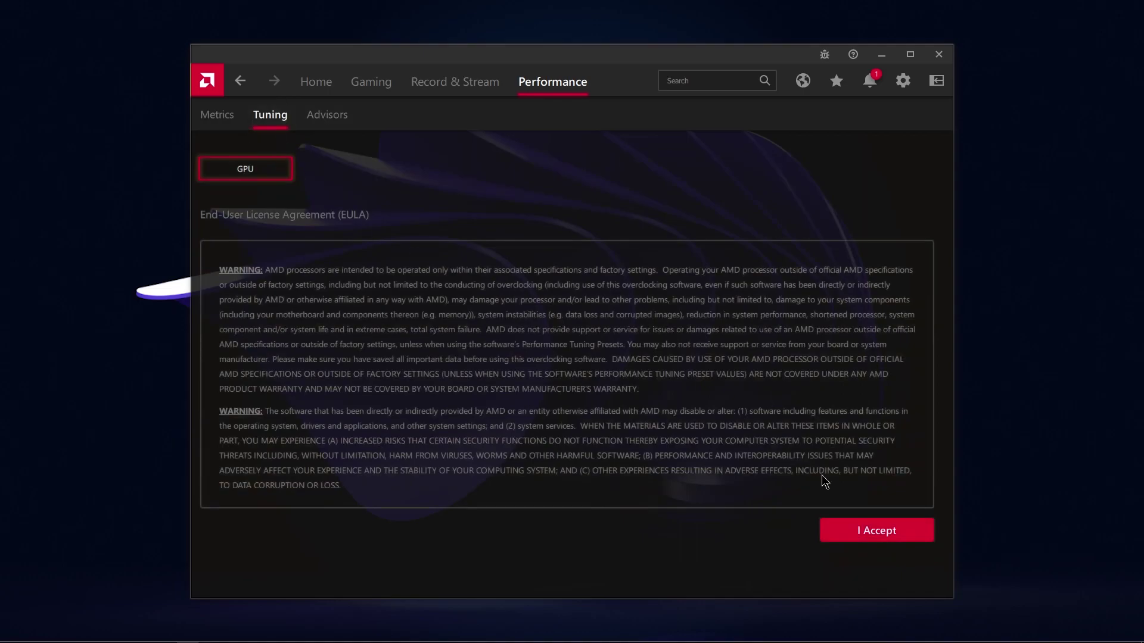
click(866, 530)
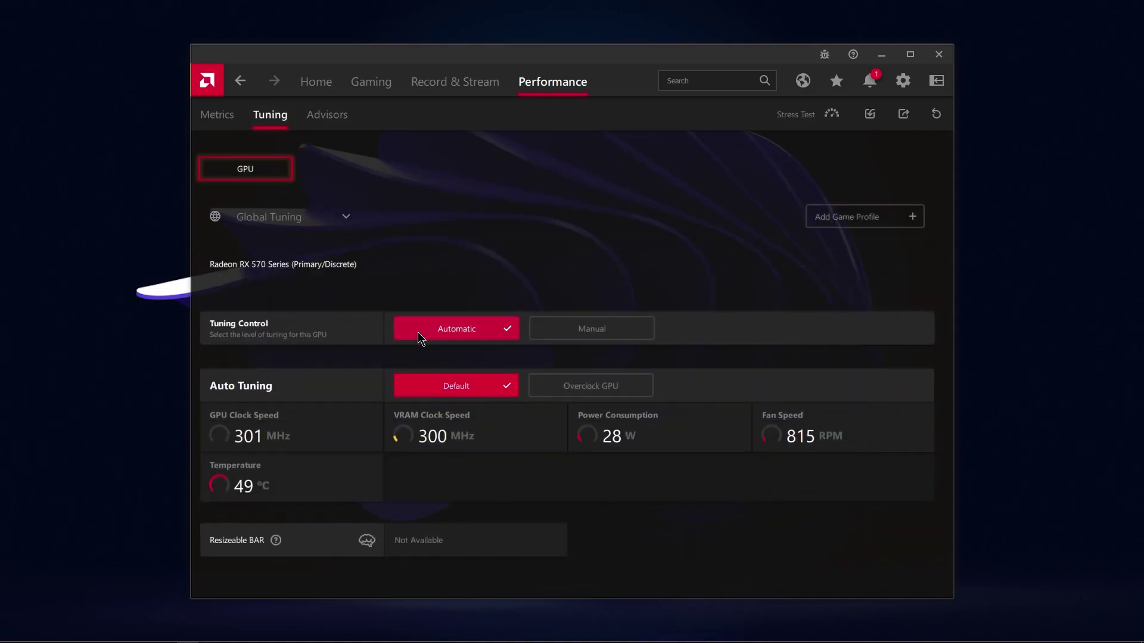
click(320, 215)
click(309, 238)
Step: Check the game and settings advisors, and return to the performance metrics
click(328, 117)
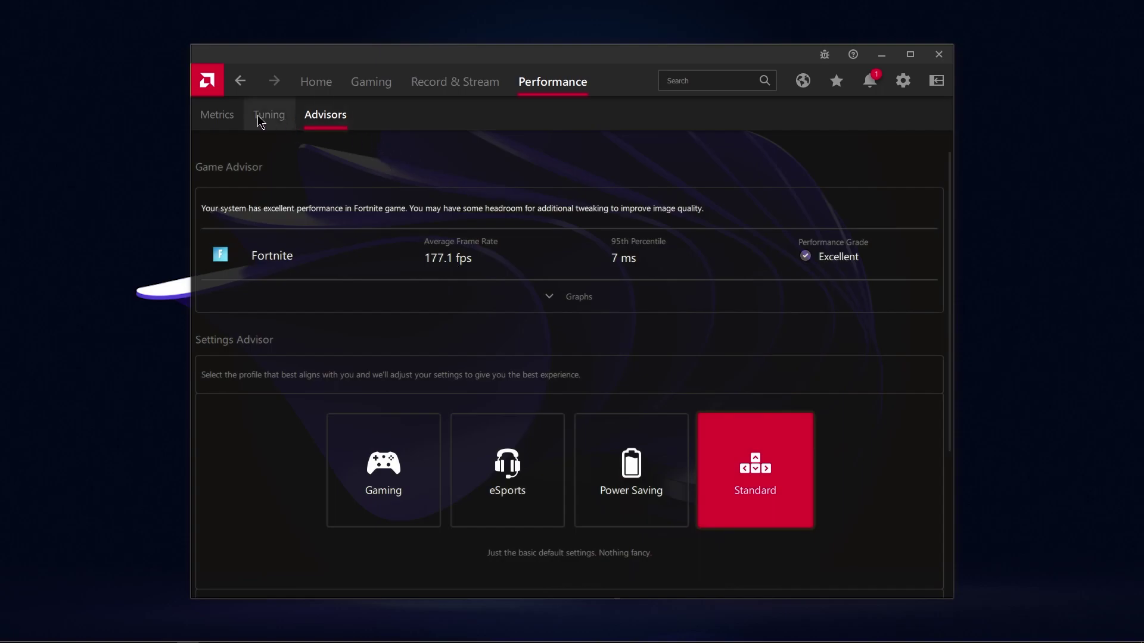
click(211, 116)
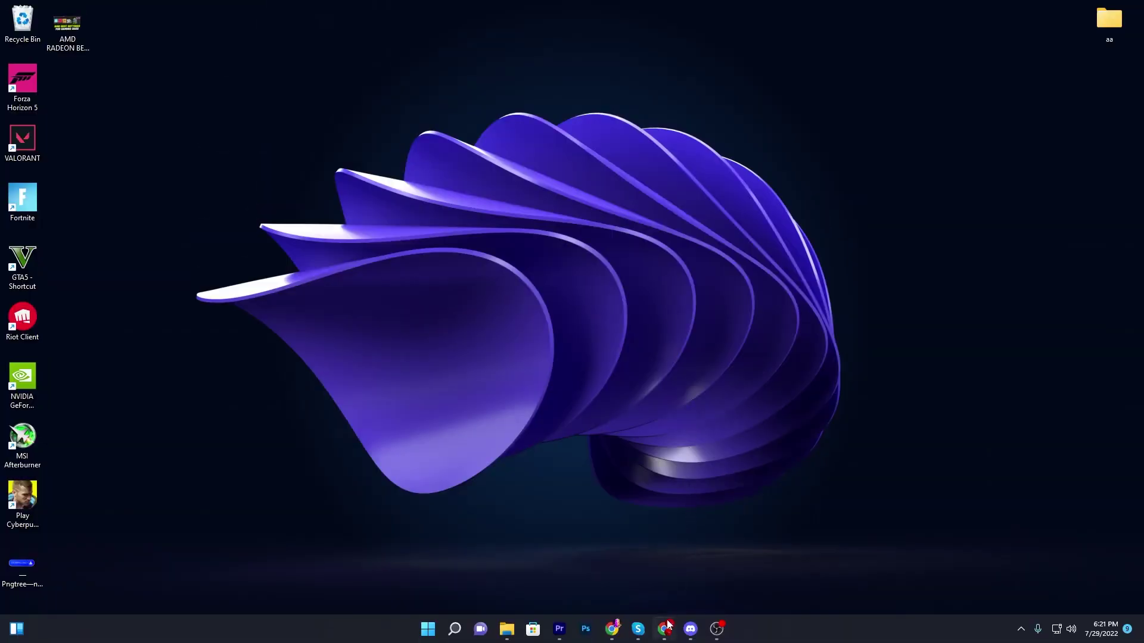
Step: Switch to Chrome and open the "AMD Radeon Best Settings For Gaming 2022 (New Update)" post on uptopacks.com, closing the pop-up page
click(666, 626)
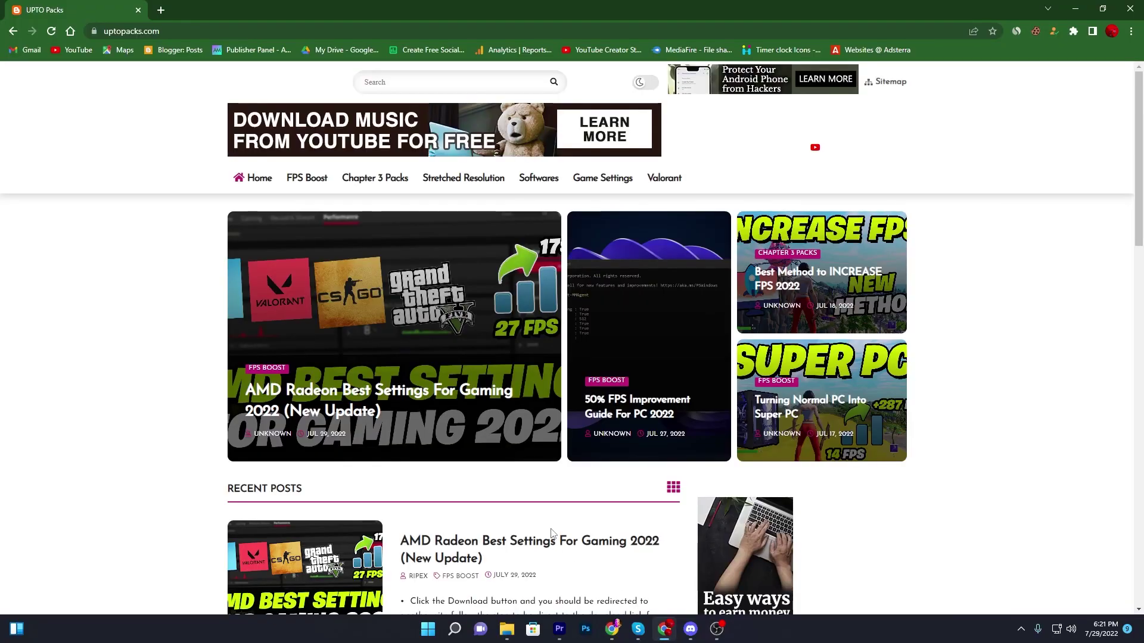
scroll(552, 532, down, 3)
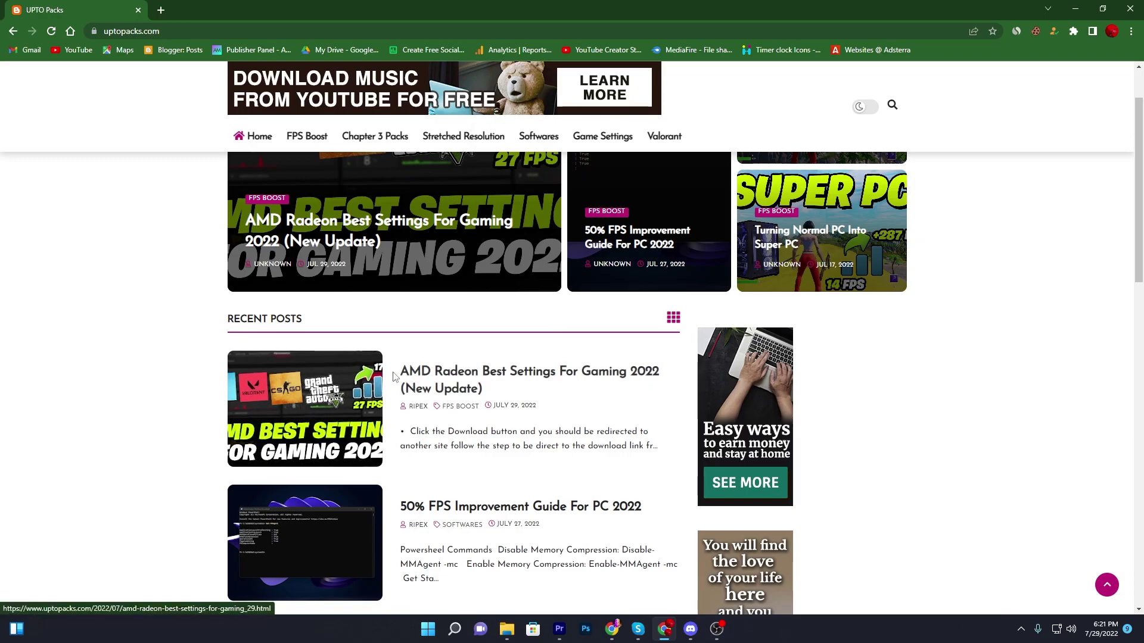
scroll(309, 238, up, 3)
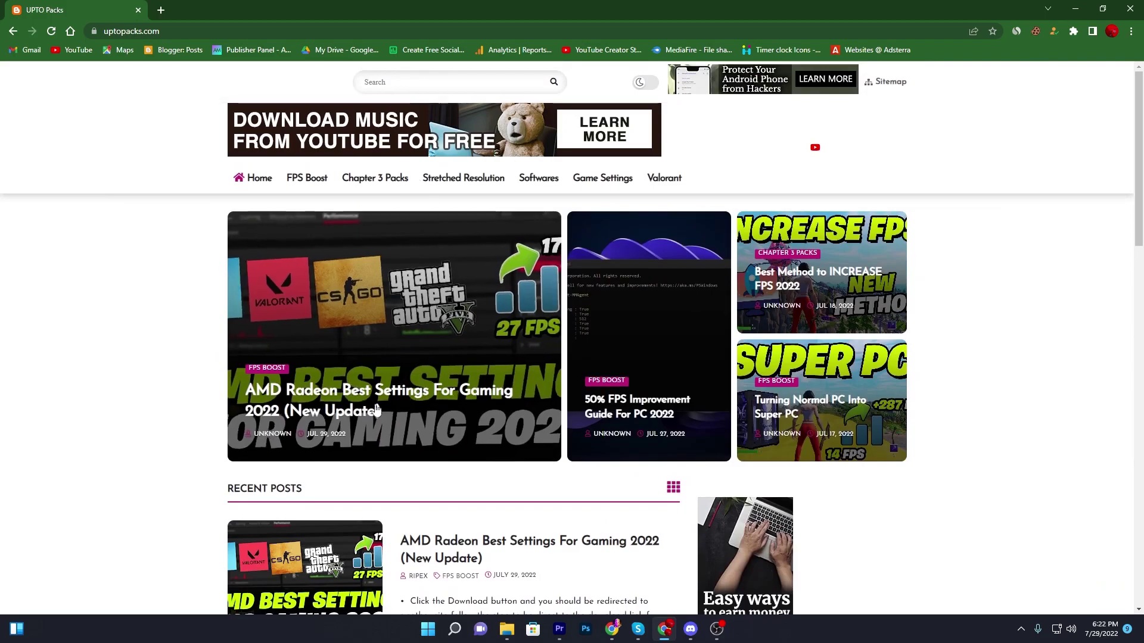
scroll(305, 302, down, 5)
click(305, 302)
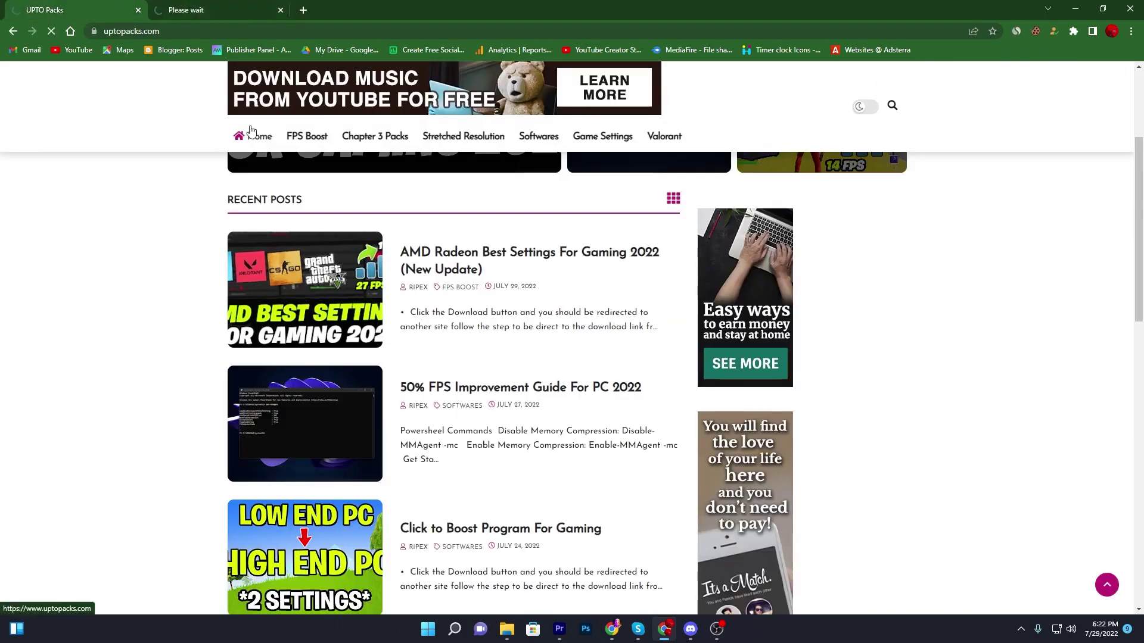
click(280, 11)
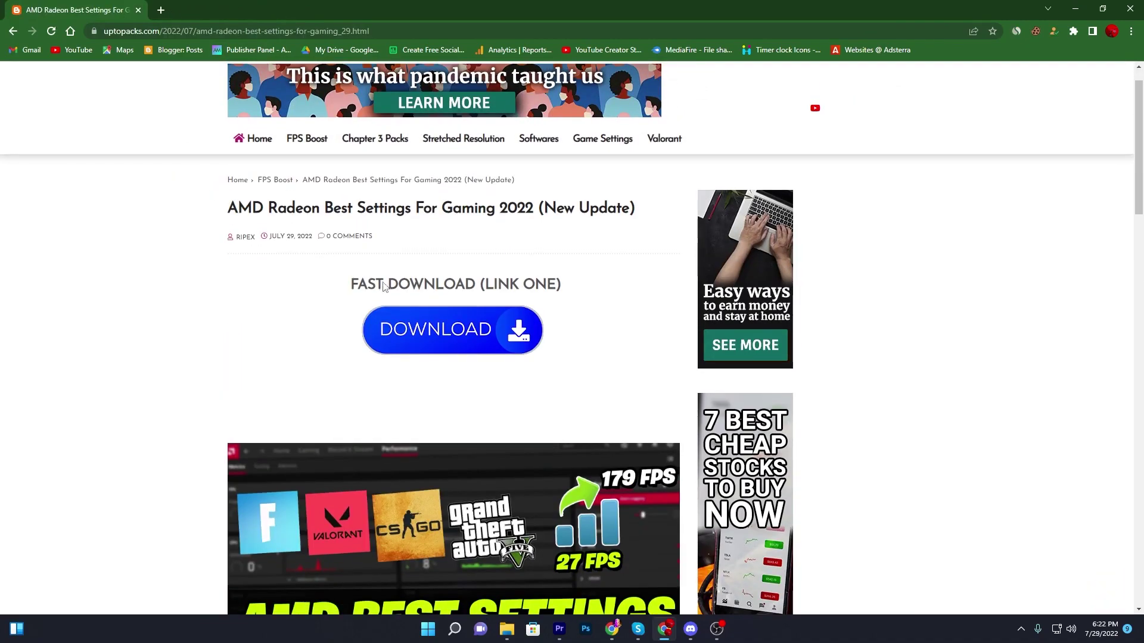
Step: Open the download pack link below the post's instructions
scroll(494, 326, down, 9)
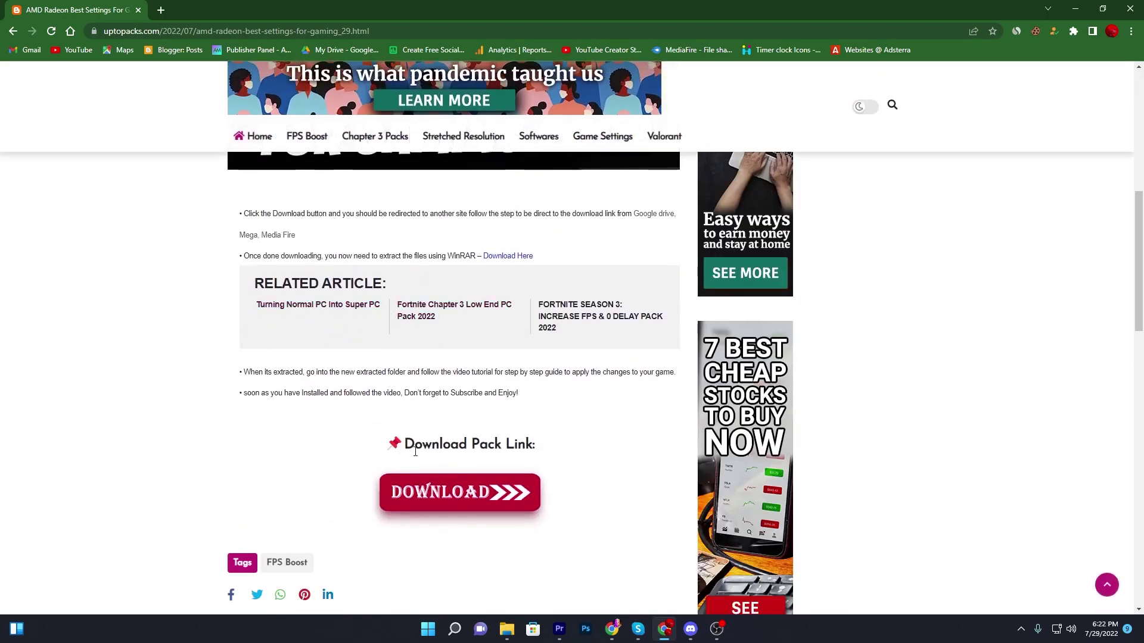
click(445, 496)
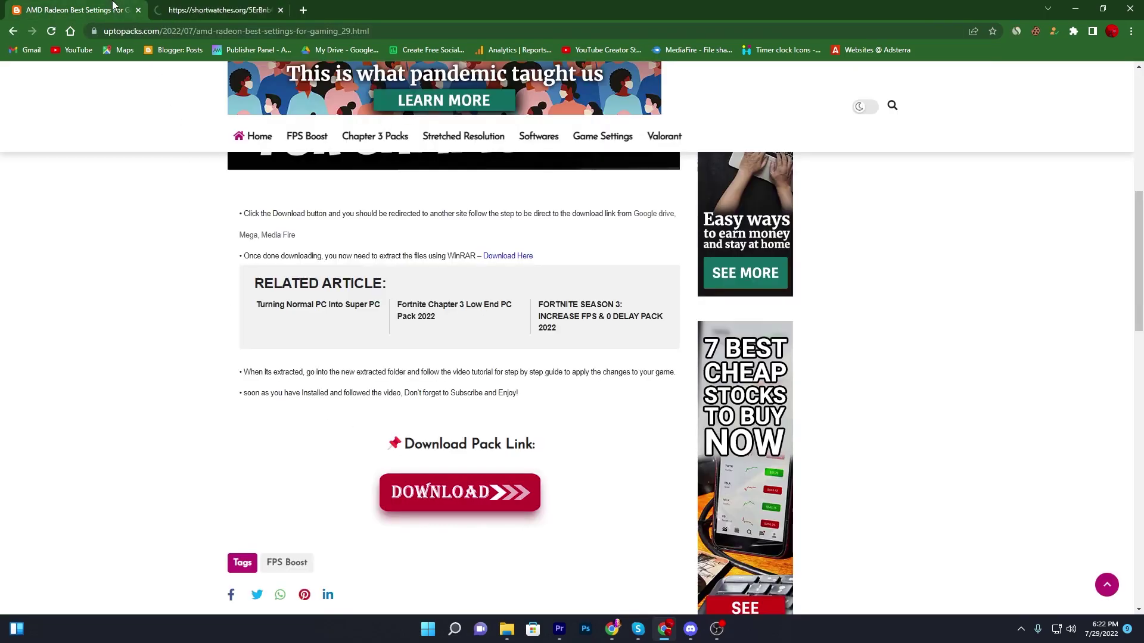
Step: Download AMD Radeon FPS Boost Pack.rar from its Google Drive page and place the archive on the desktop
click(424, 485)
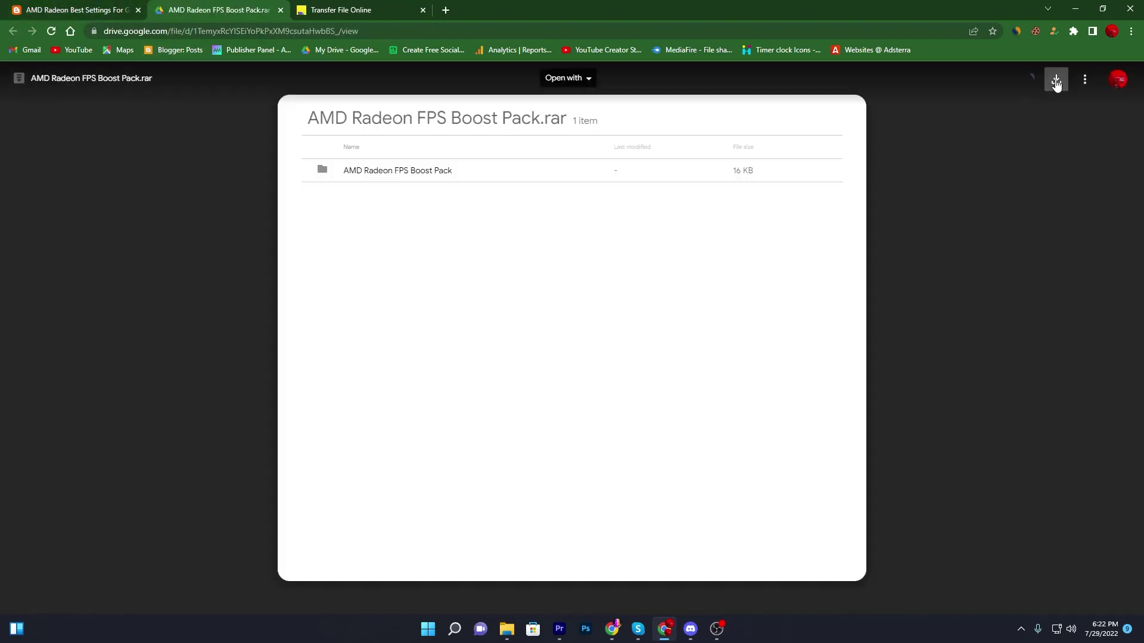
click(1055, 82)
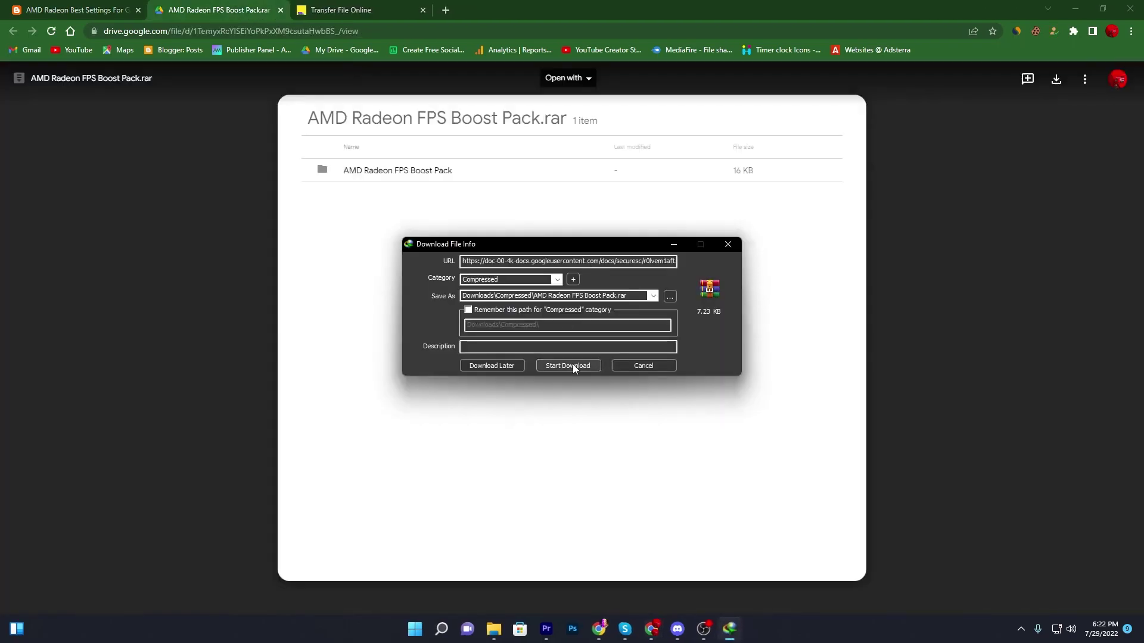
click(573, 363)
click(1074, 7)
drag(691, 368, 834, 325)
click(694, 243)
drag(435, 61, 465, 80)
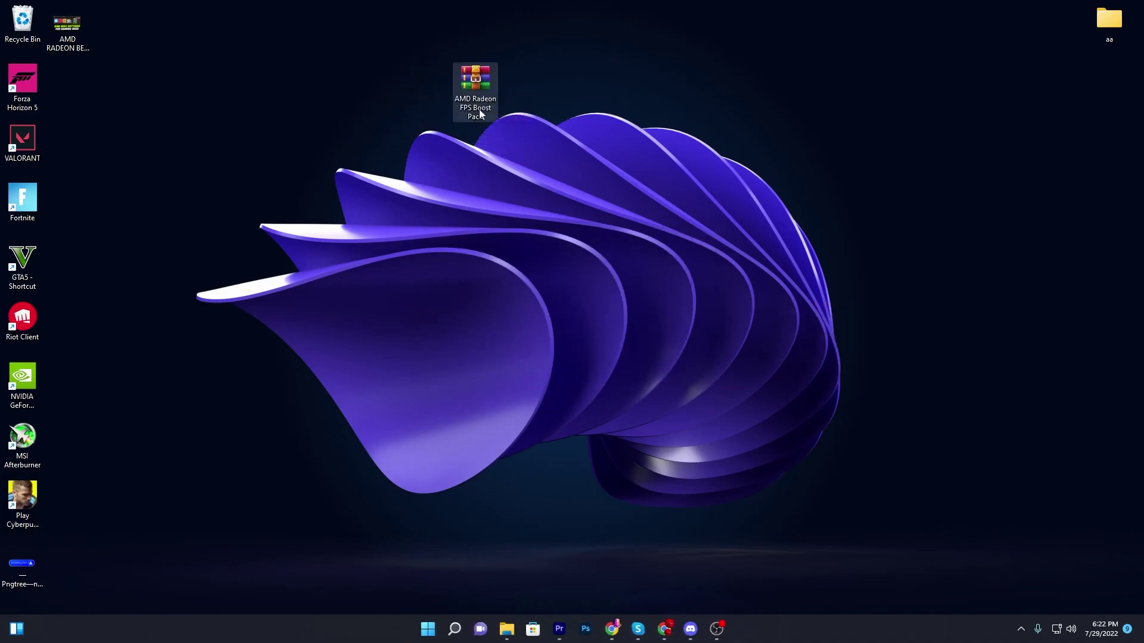
Step: Extract the AMD Radeon FPS Boost Pack folder from the archive to the desktop and close the archive
double_click(473, 81)
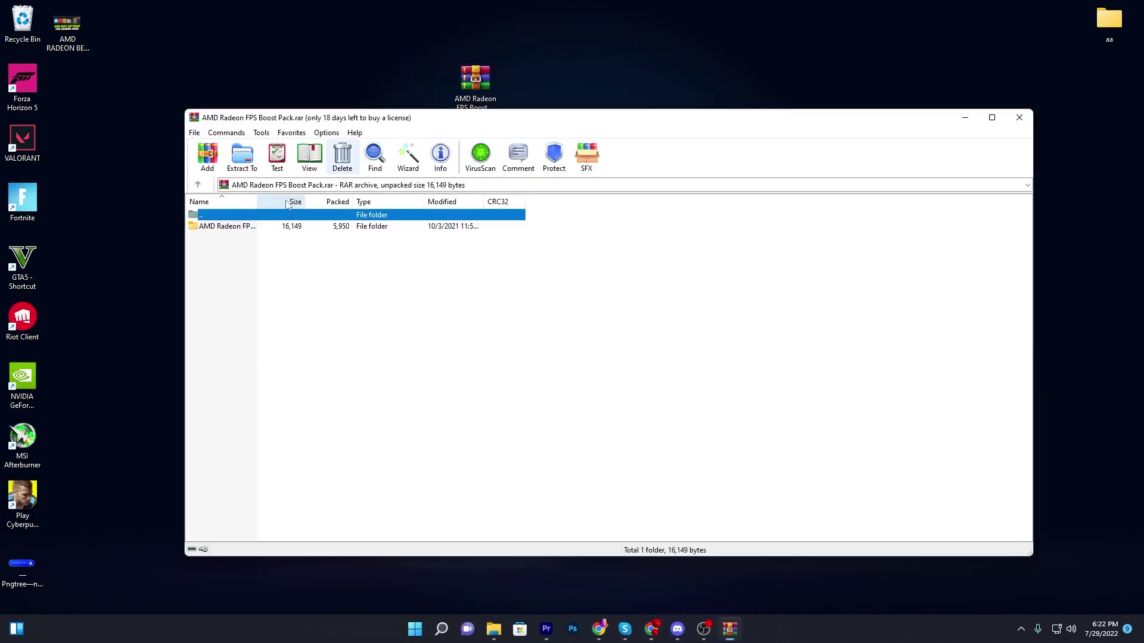
drag(219, 227, 386, 80)
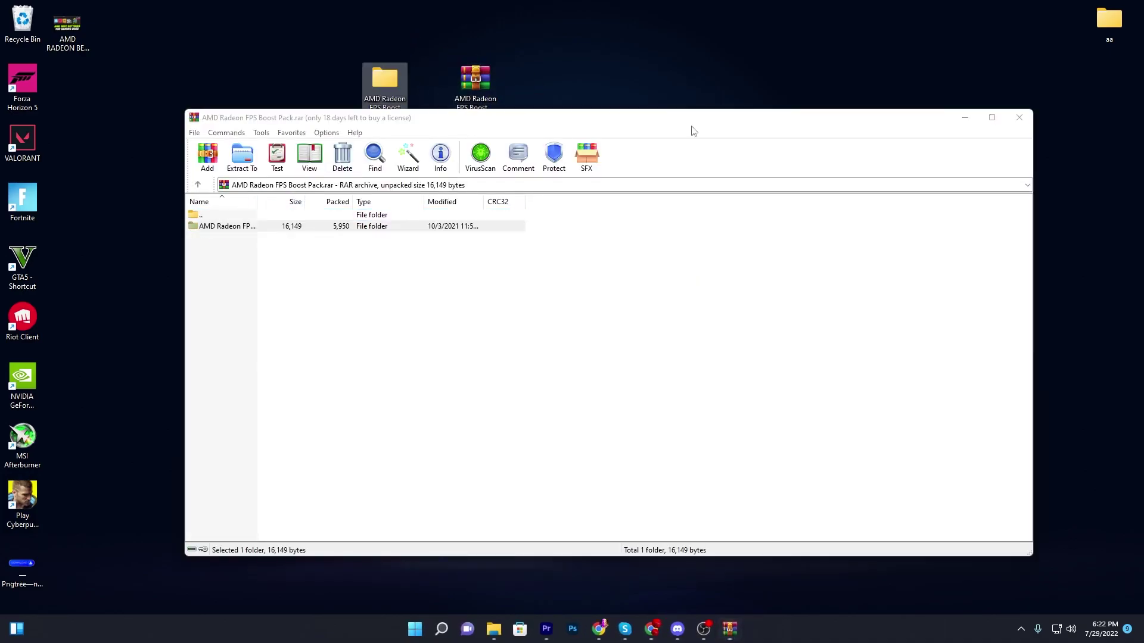
click(1019, 117)
Step: Merge AMD_Graphics_Registry_Keys_RESearch from the extracted pack's 1-AMD Reg Optimizations folder into the Windows registry
double_click(398, 90)
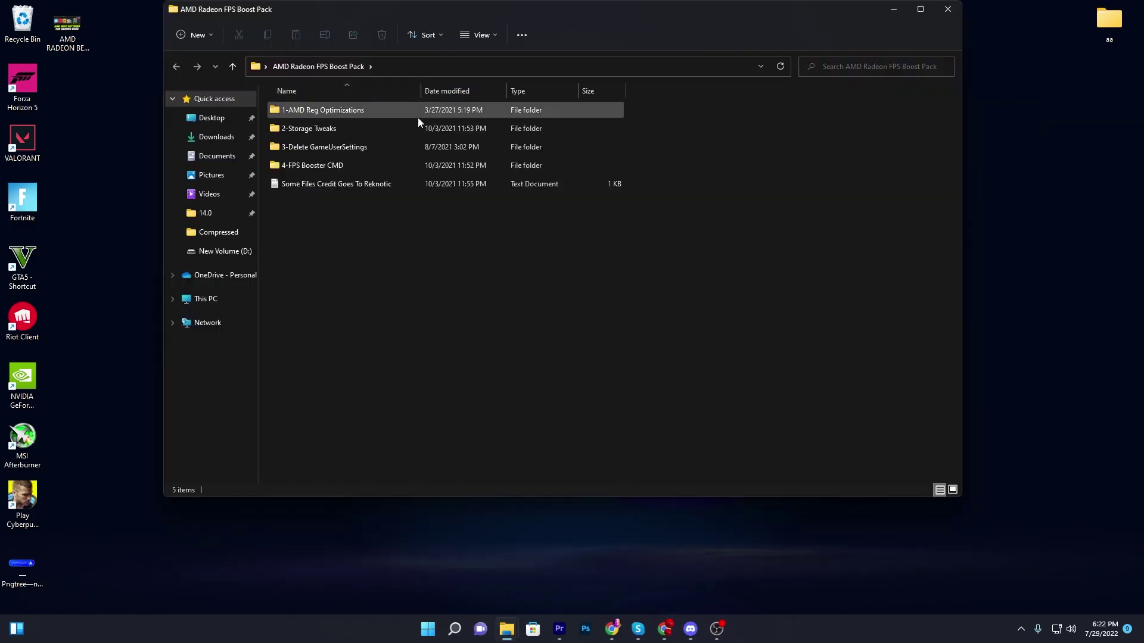
drag(496, 12, 536, 87)
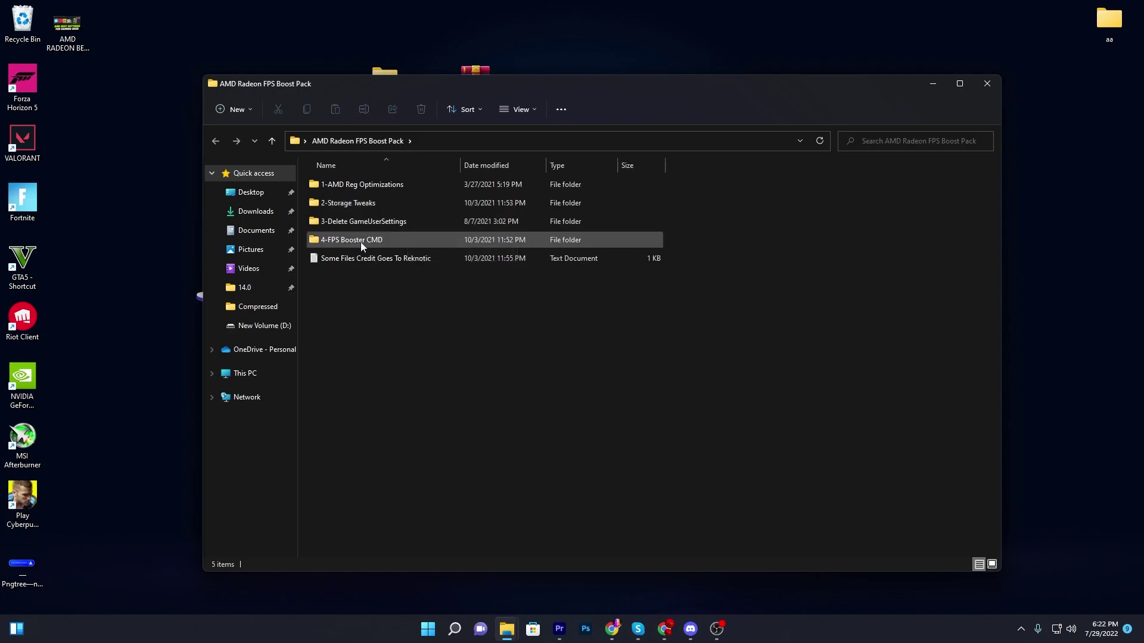
double_click(377, 184)
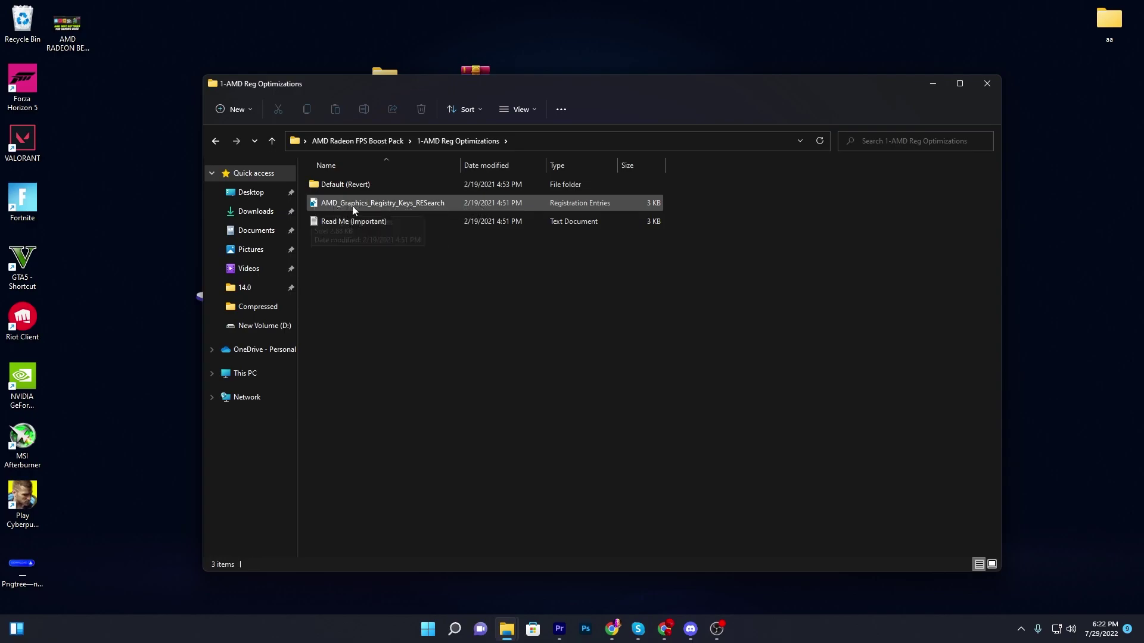
double_click(402, 204)
click(538, 450)
click(661, 333)
click(705, 320)
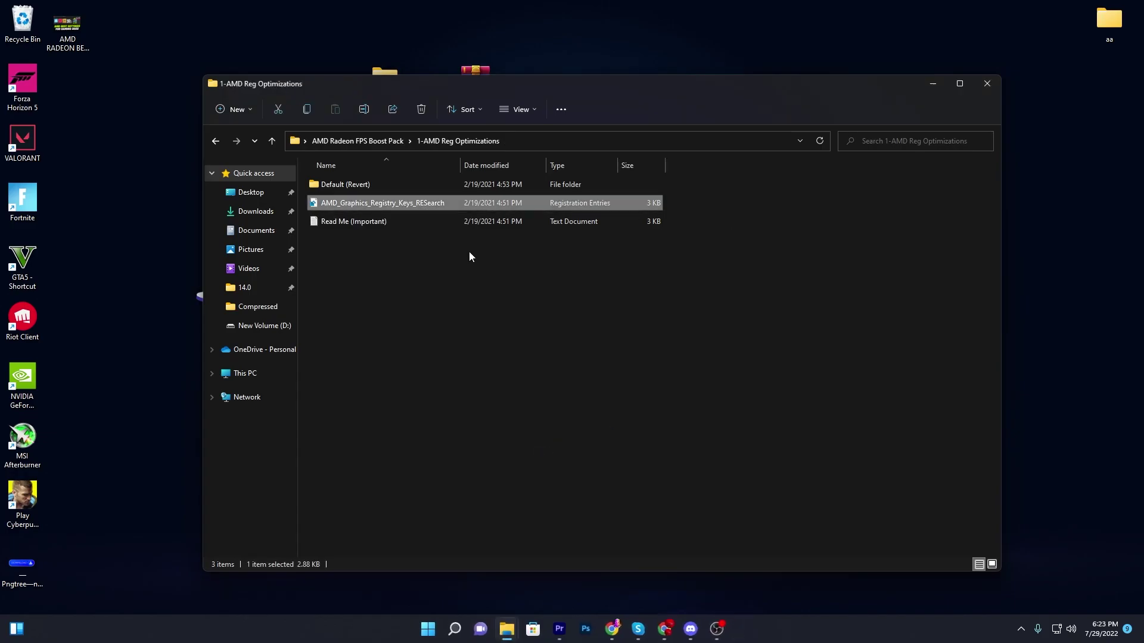
Step: Merge AMD_Graphics_Registry_Keys_RESearch_revert.reg from the Default (Revert) folder into the registry and return to the pack's main folder
double_click(345, 185)
click(379, 188)
double_click(379, 188)
click(556, 445)
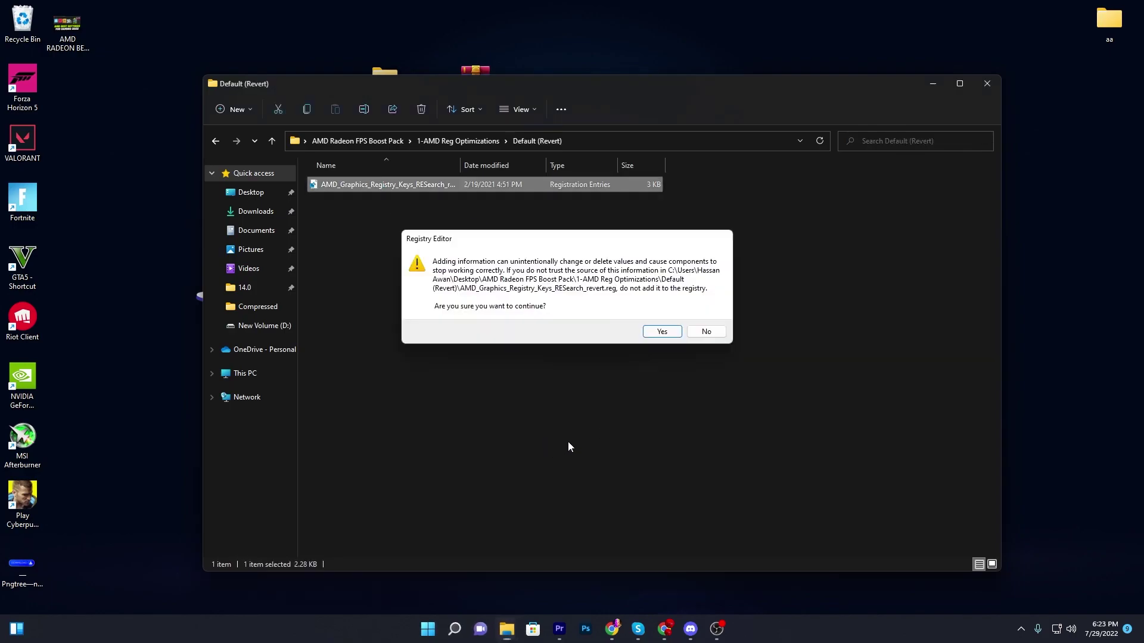
click(661, 333)
click(698, 322)
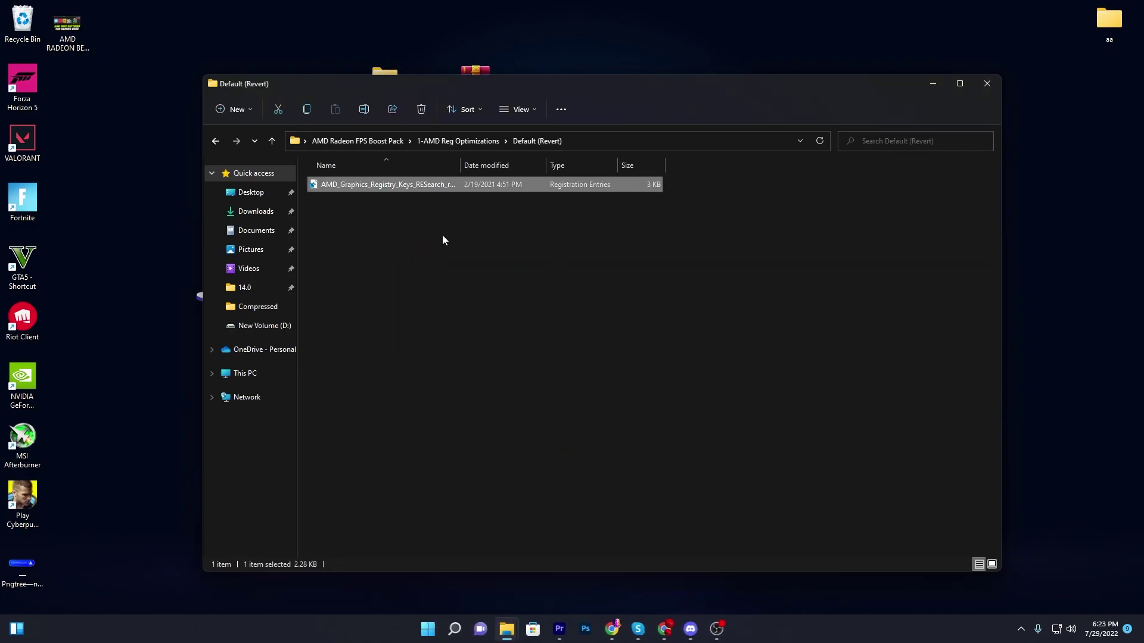
key(BackSpace)
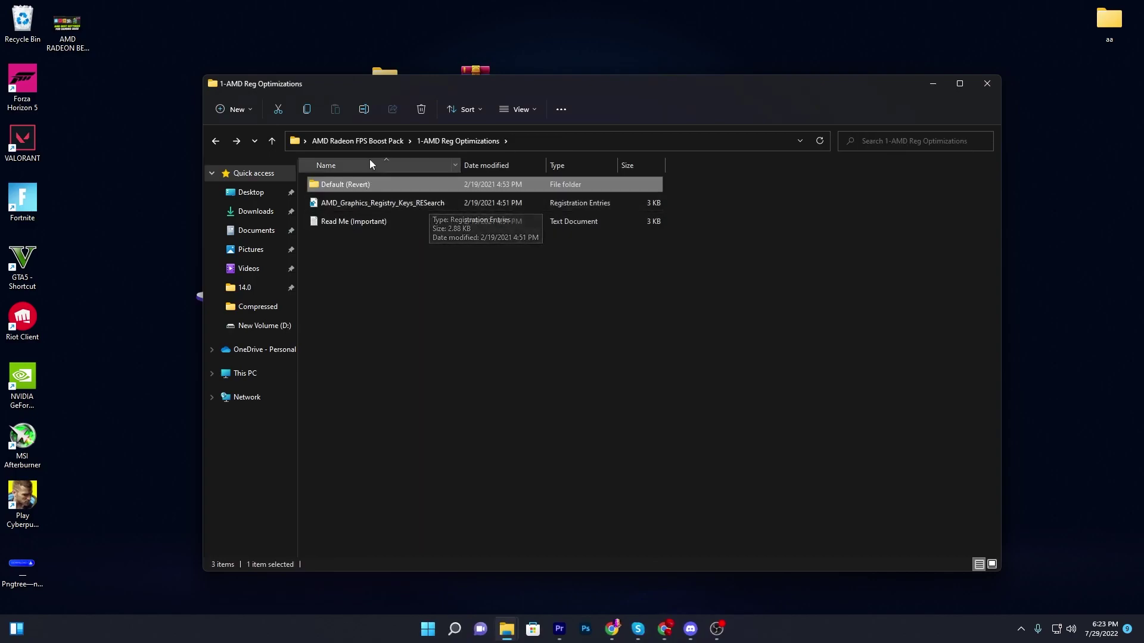
click(358, 142)
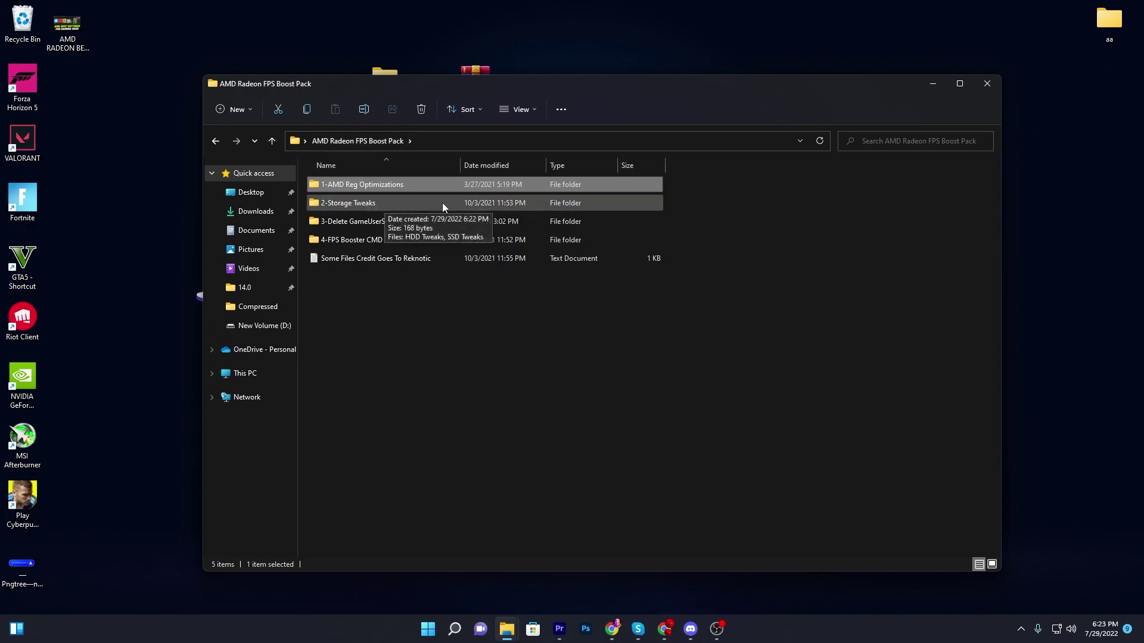
Step: Look at the SSD Tweaks and HDD Tweaks batch files in the 2-Storage Tweaks folder, and return to the pack's main folder
double_click(423, 201)
drag(340, 231, 506, 176)
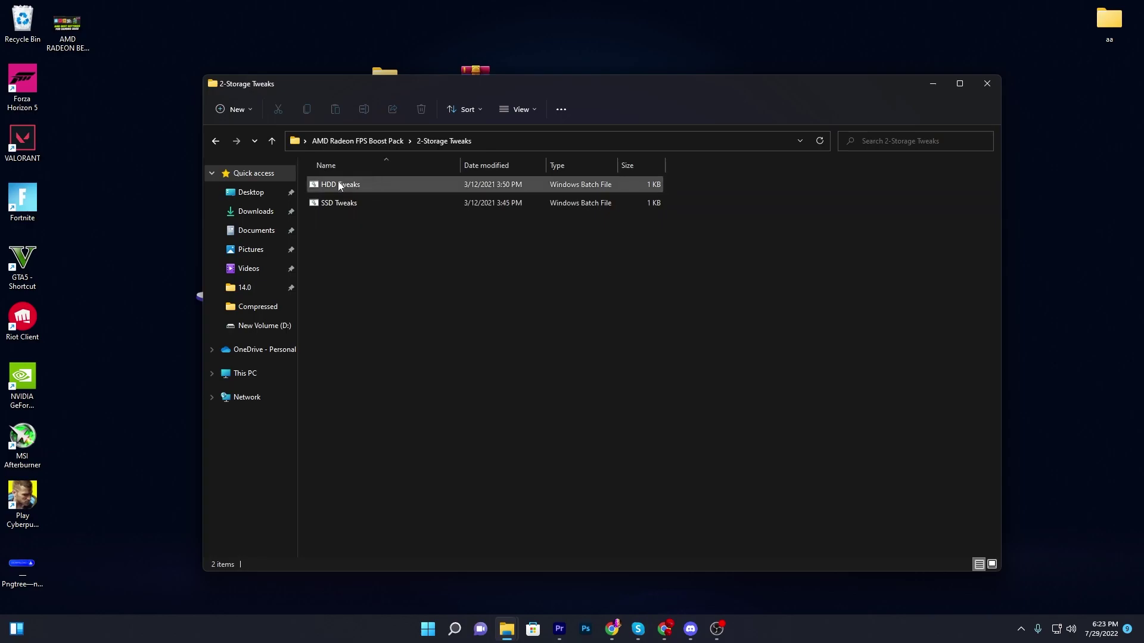
click(379, 203)
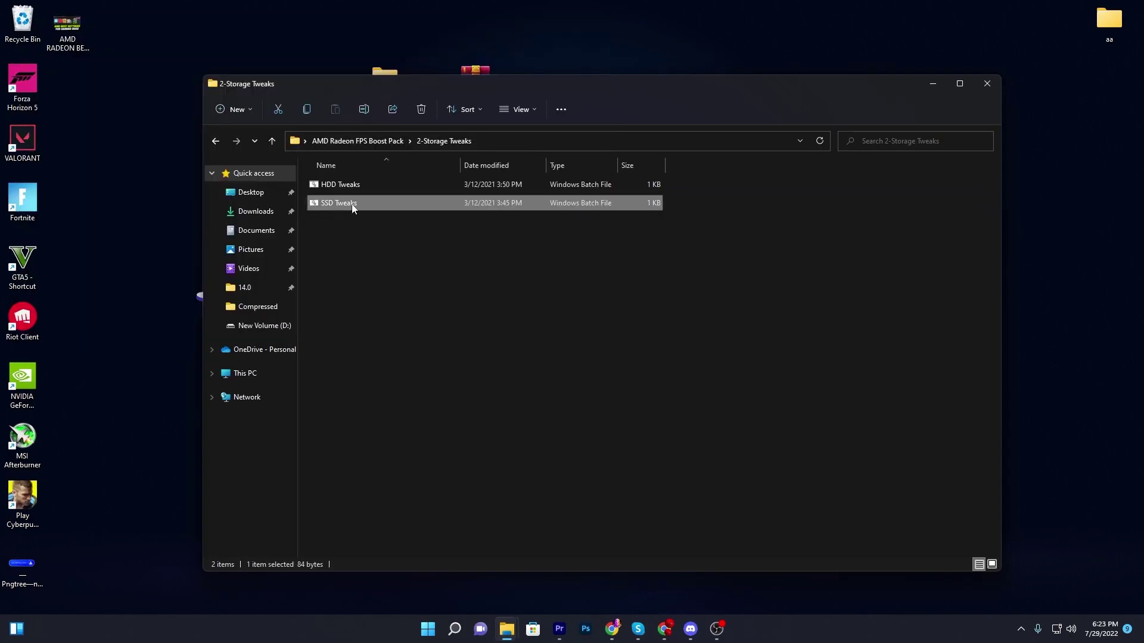
click(335, 184)
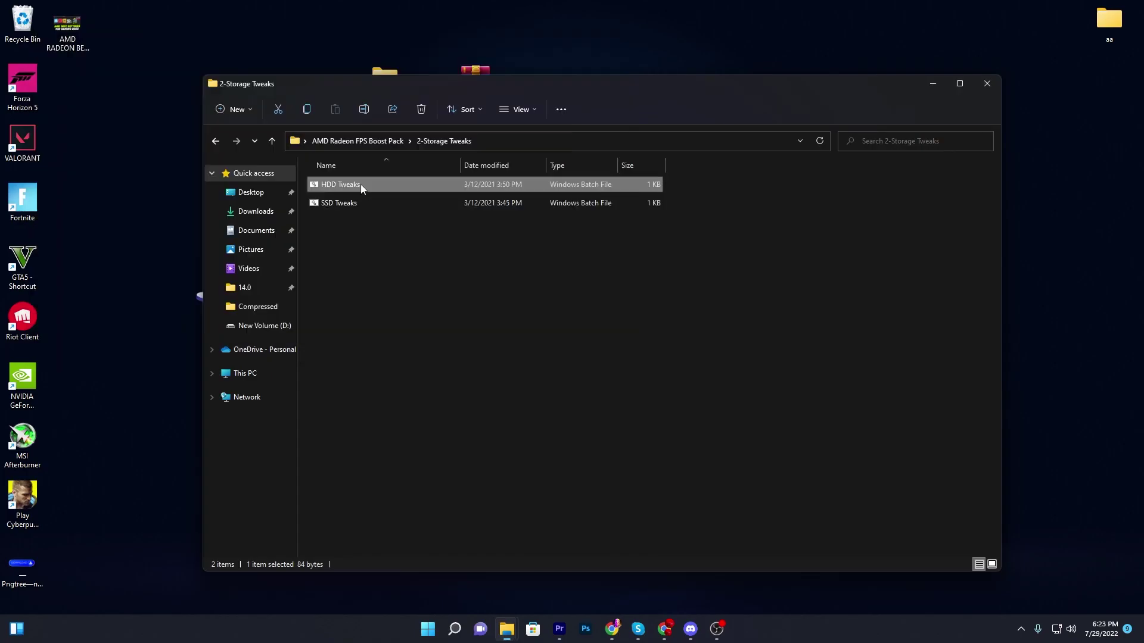
click(366, 142)
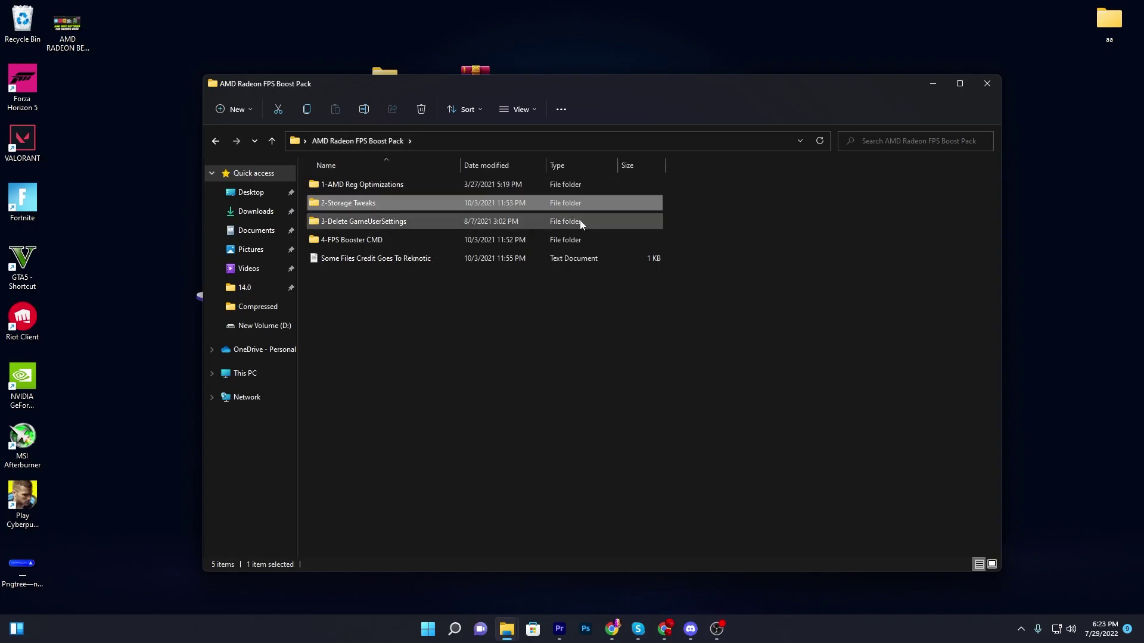
Step: Check the batch files in the 3-Delete GameUserSettings and 4-FPS Booster CMD folders, and return to the pack's main folder
double_click(387, 221)
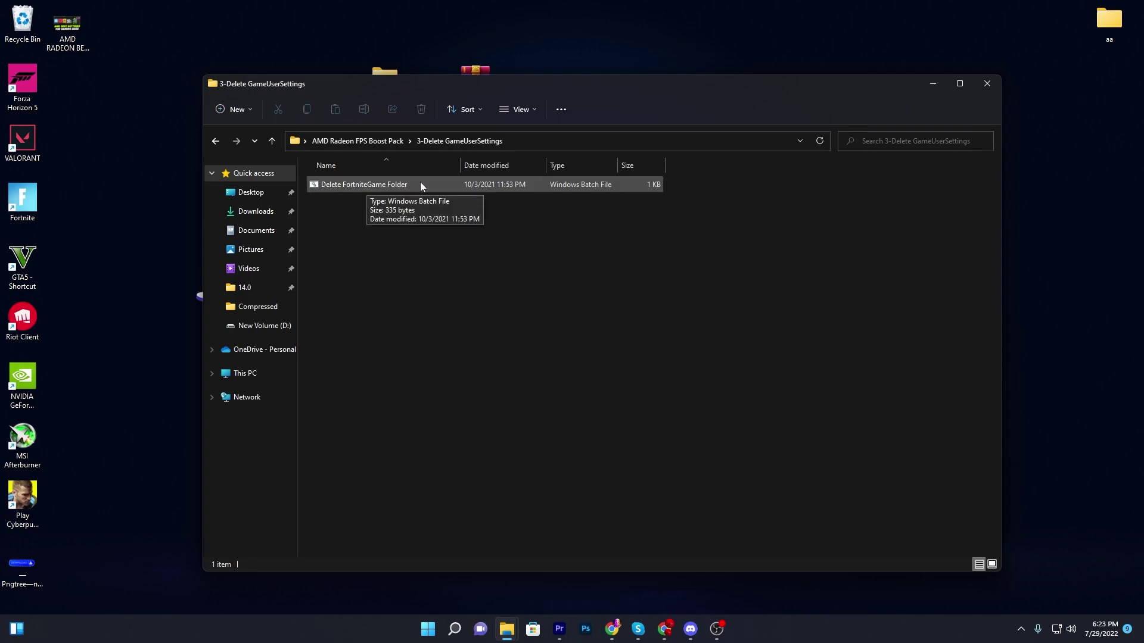
key(alt+Left)
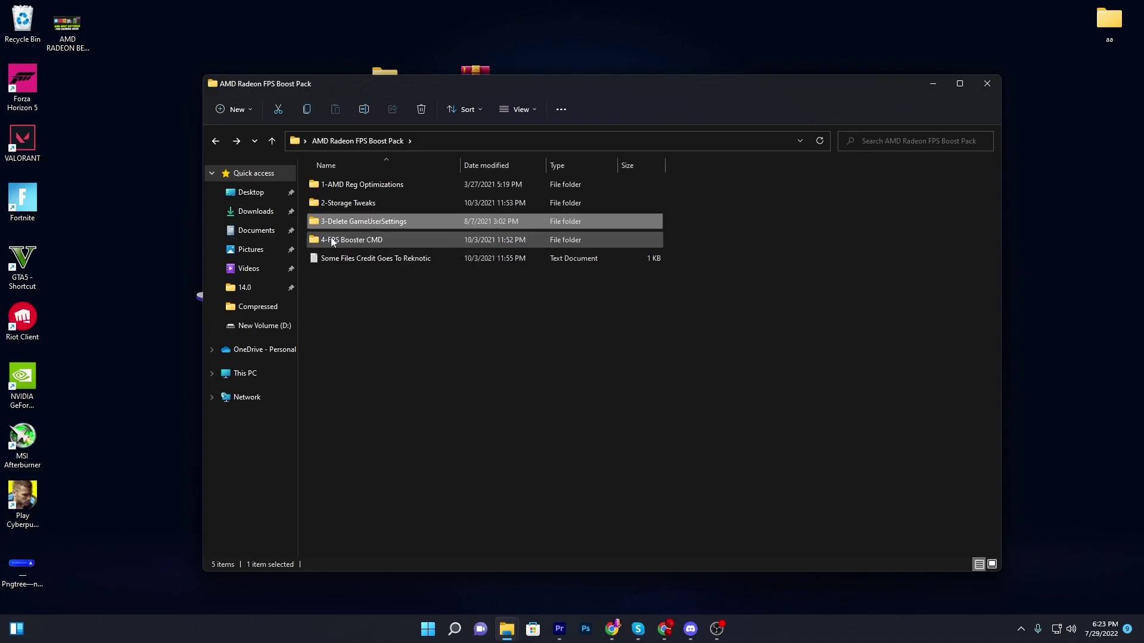
double_click(385, 240)
mouse_move(383, 237)
mouse_down()
mouse_move(410, 202)
mouse_move(483, 188)
mouse_move(381, 238)
mouse_up()
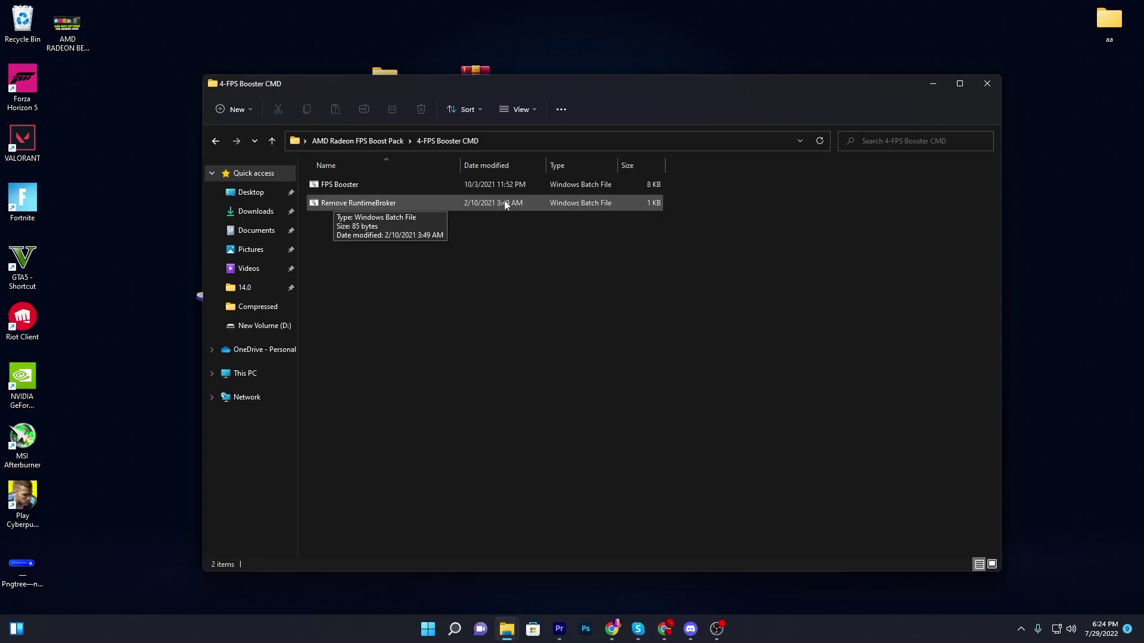
drag(384, 256, 447, 184)
click(352, 141)
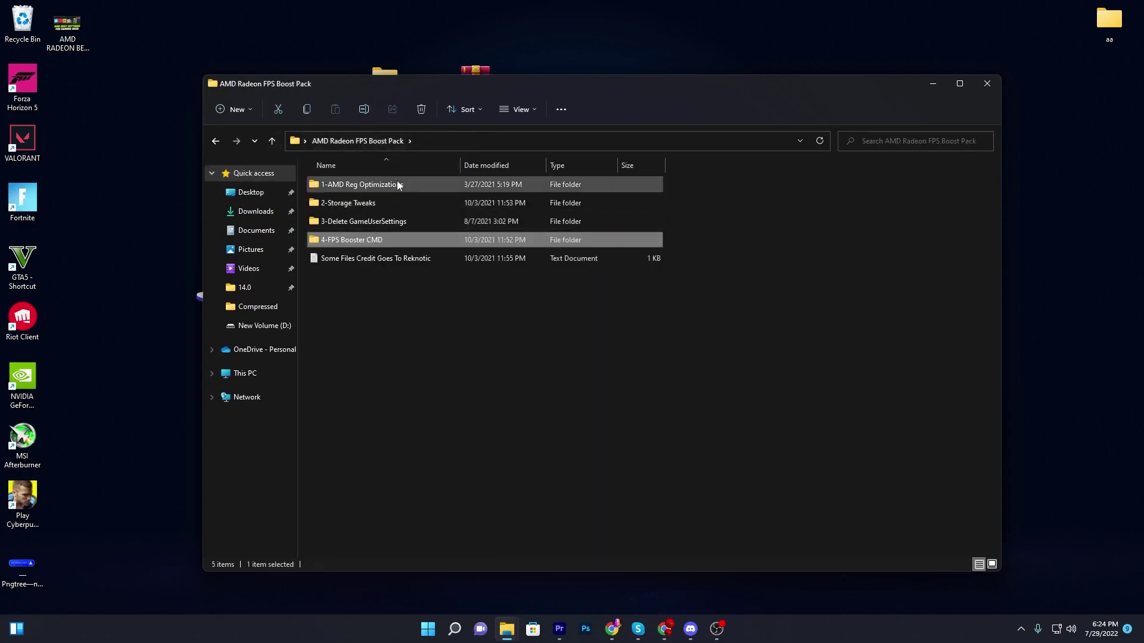
click(475, 309)
drag(390, 326, 575, 208)
click(484, 279)
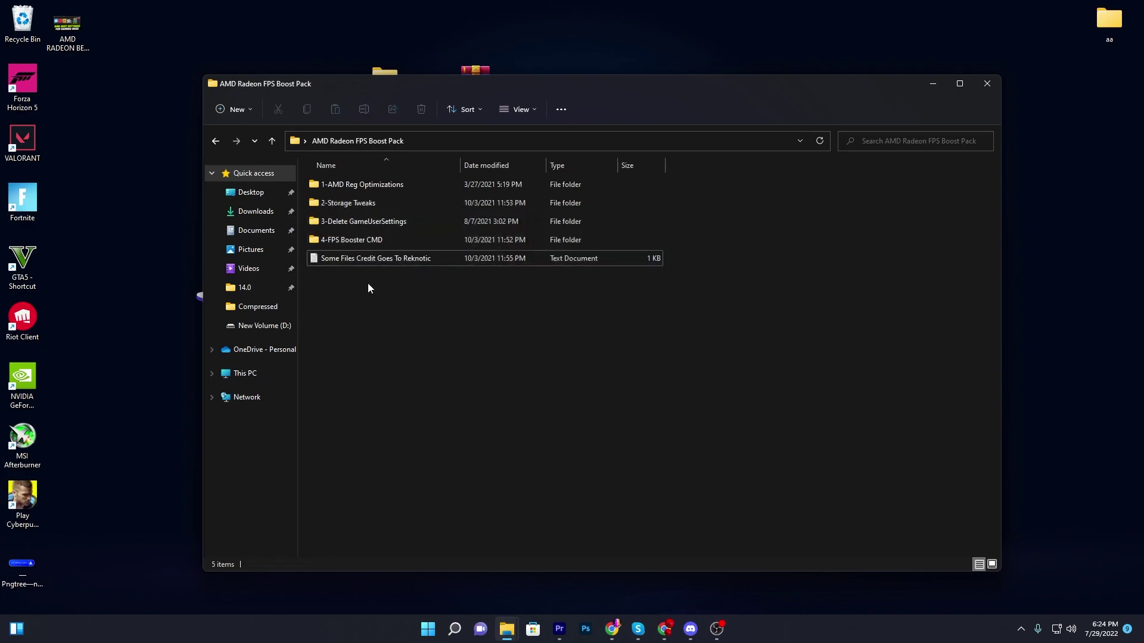